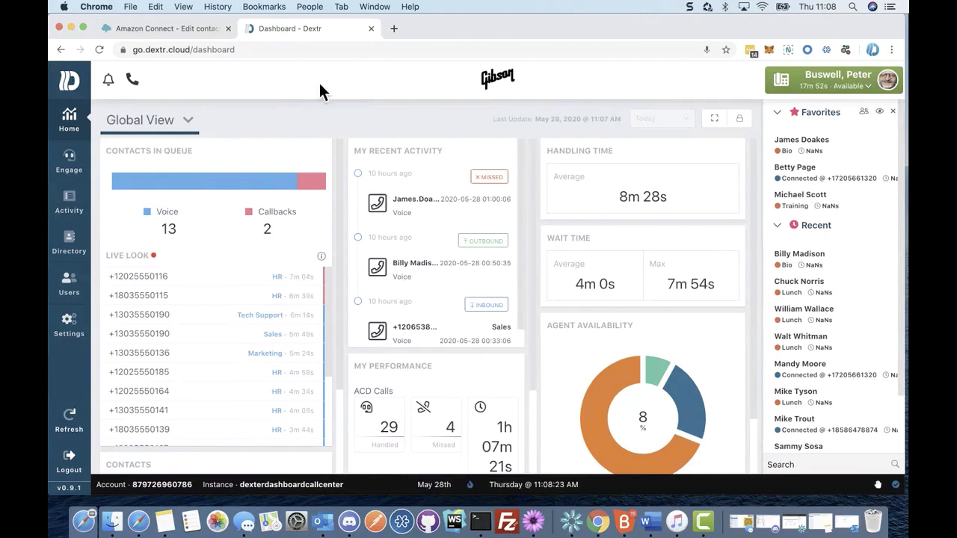
Examine which queues can be selected to filter the Global View dashboard, leaving the selection as it is.
click(158, 124)
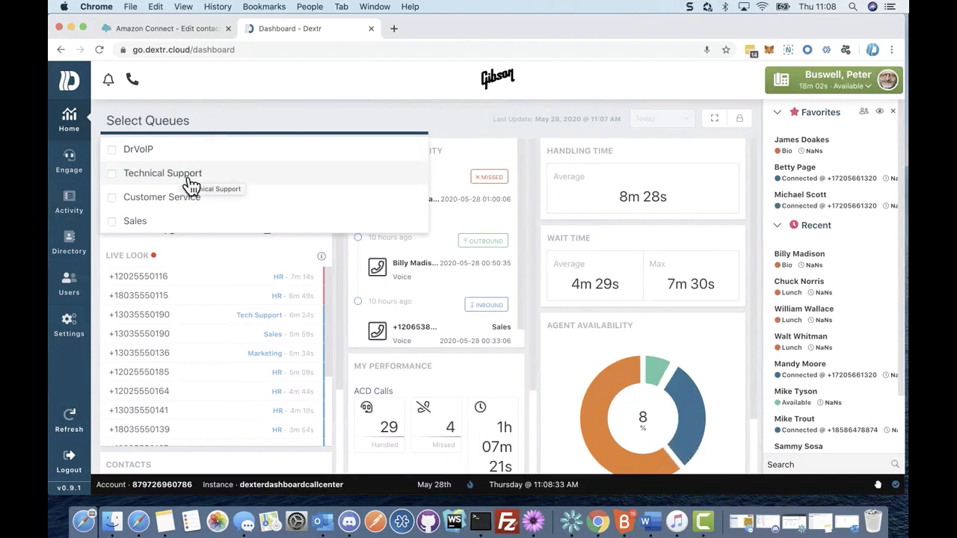
click(239, 81)
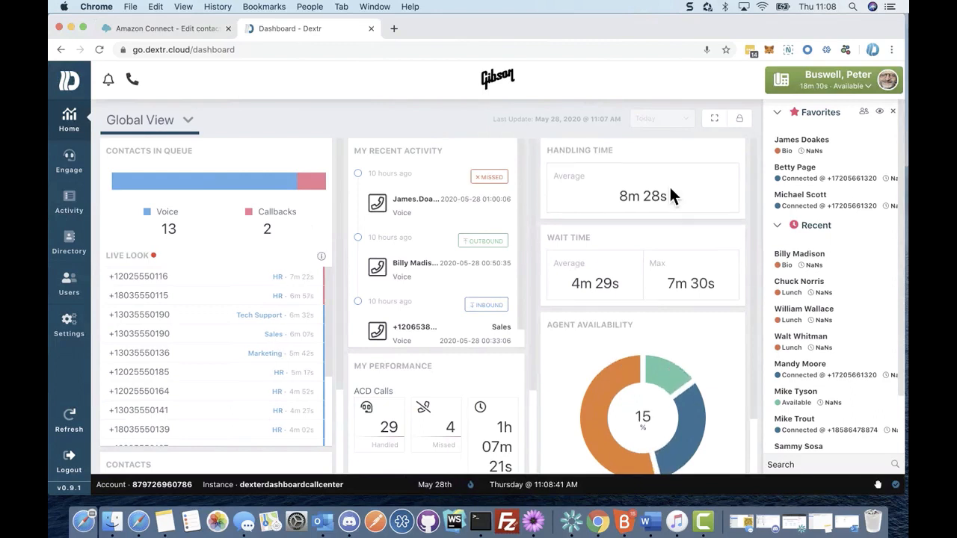
Unlock the dashboard layout, moving Agent Availability to the top of the middle column and My Recent Activity below Wait Time.
scroll(669, 196, down, 1)
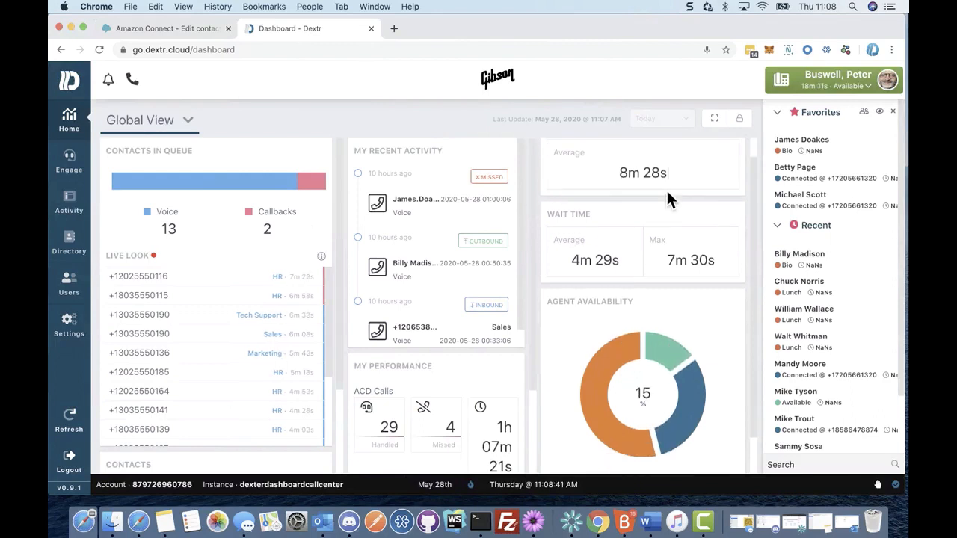
click(739, 118)
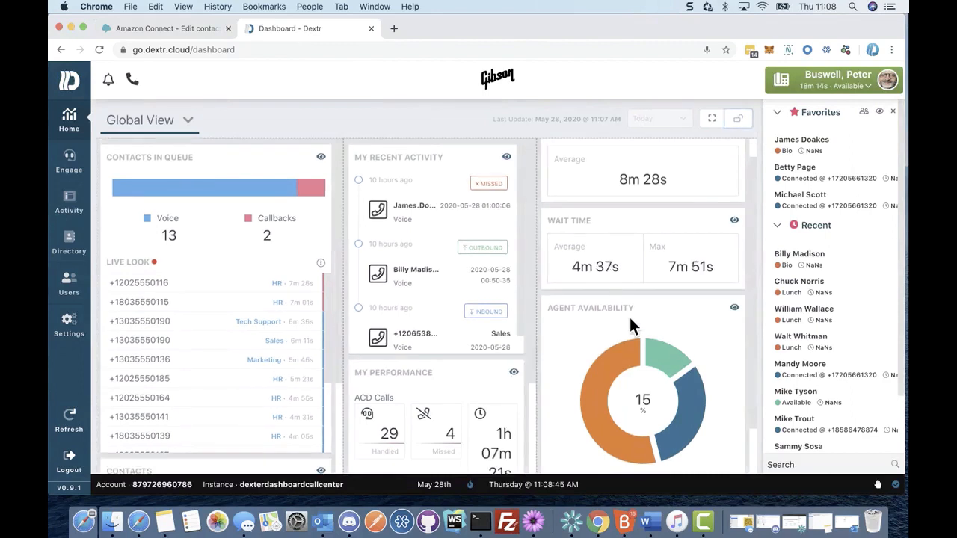
mouse_move(629, 317)
mouse_down()
mouse_move(418, 154)
mouse_move(423, 172)
mouse_up()
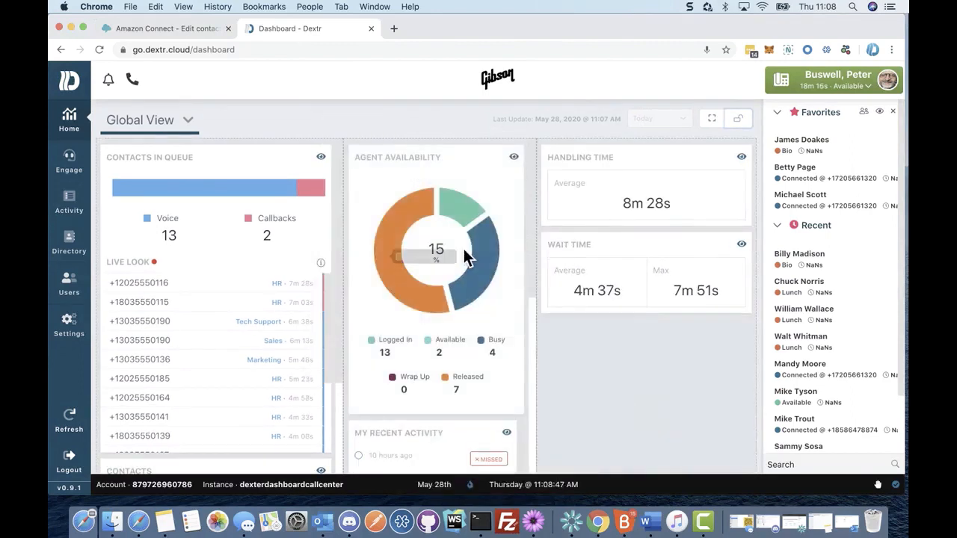
drag(420, 451, 620, 364)
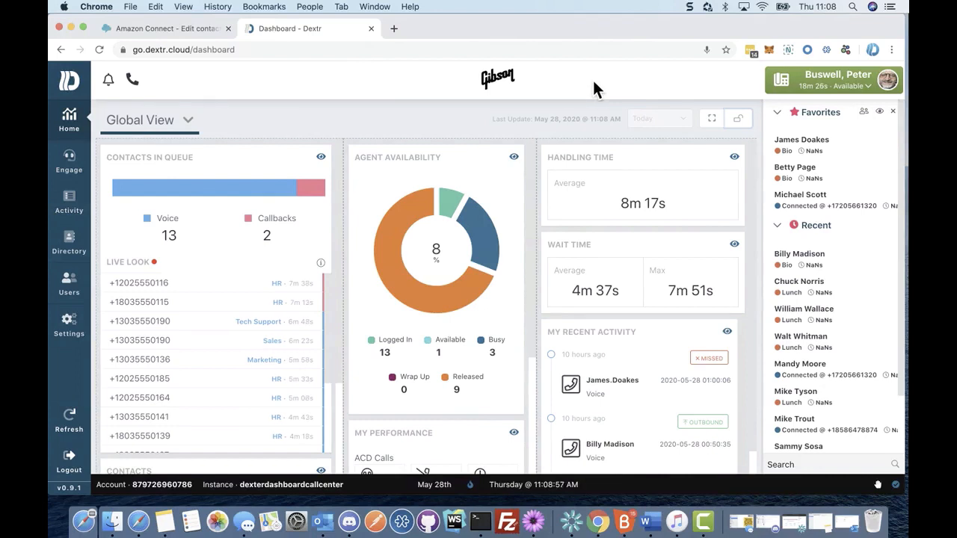
click(713, 121)
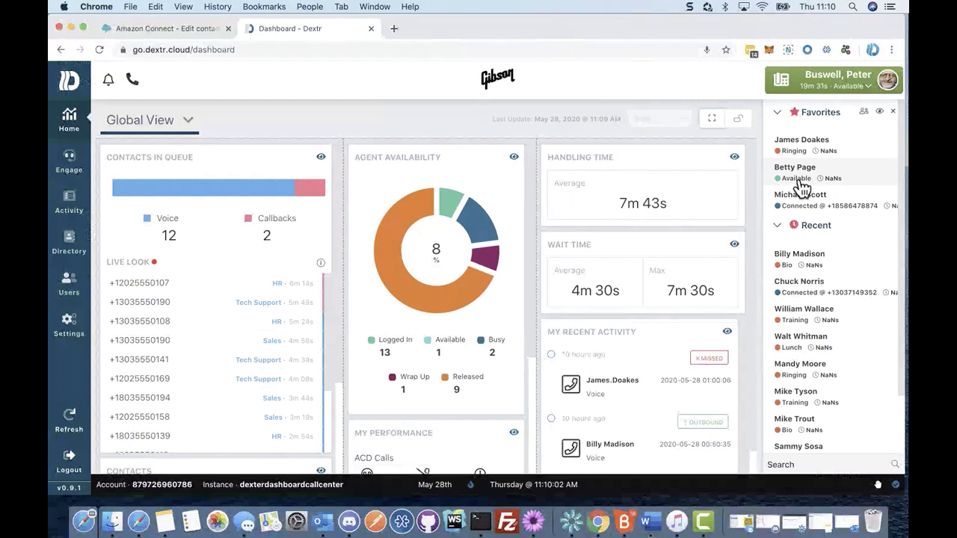
Examine the actions offered for the second agent in the Favorites list and dismiss them.
click(802, 186)
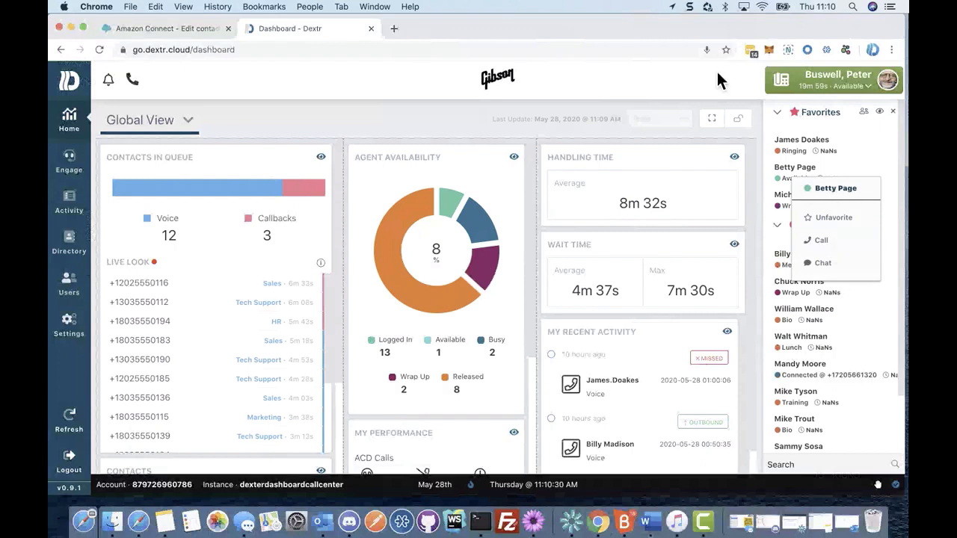
click(680, 79)
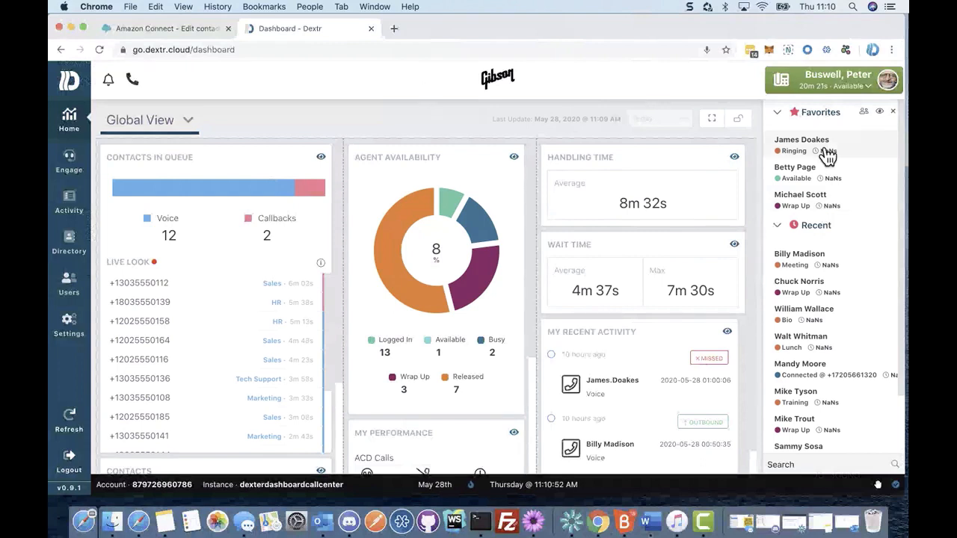
Hide offline users in the agent list and collapse the Favorites group.
click(788, 118)
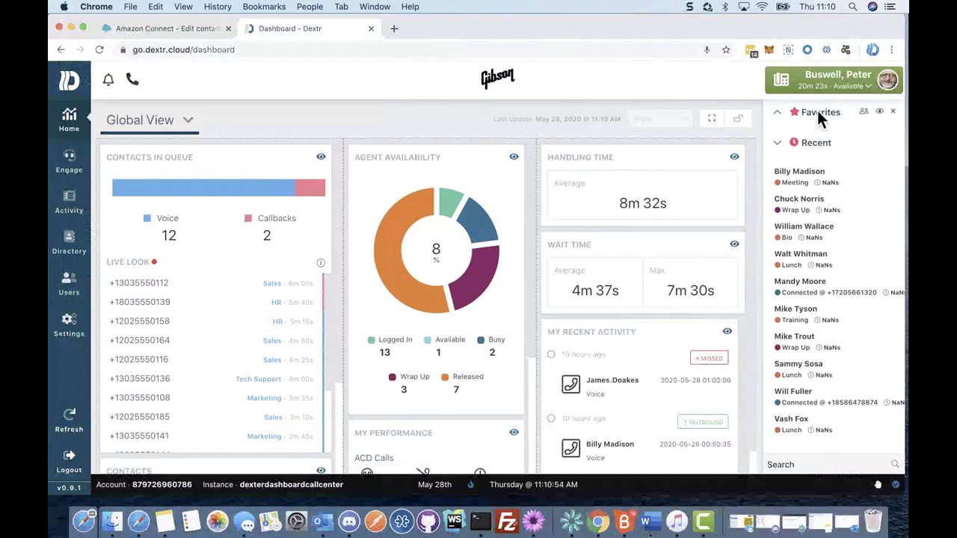
click(808, 114)
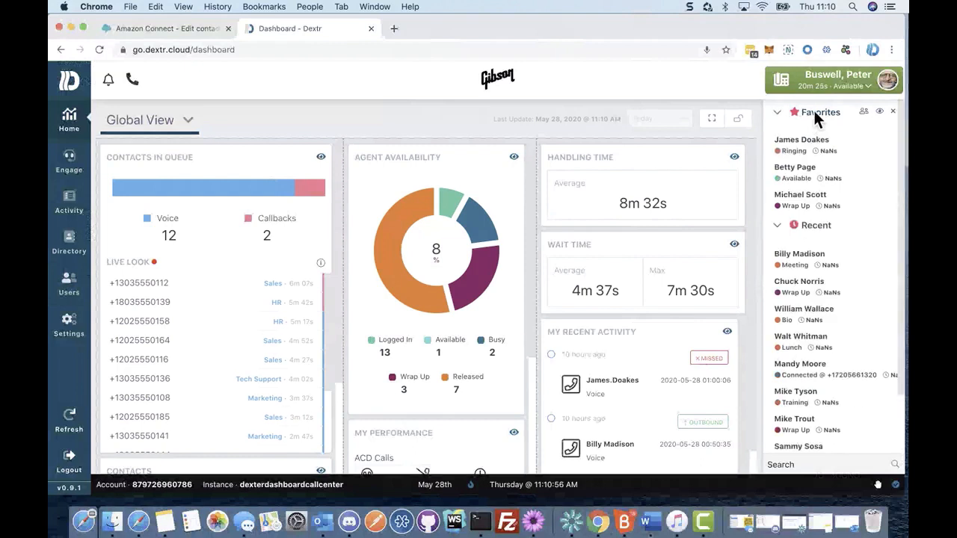
click(879, 111)
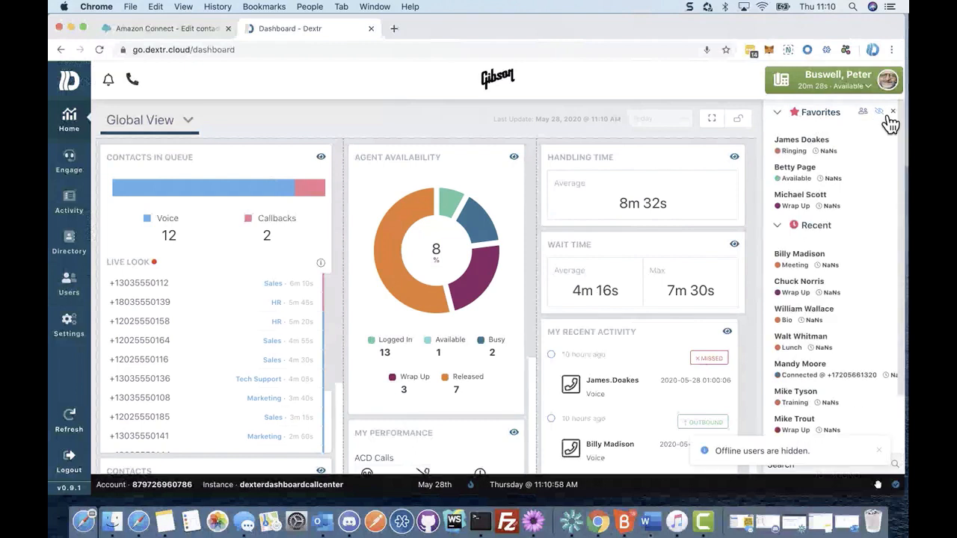
click(811, 115)
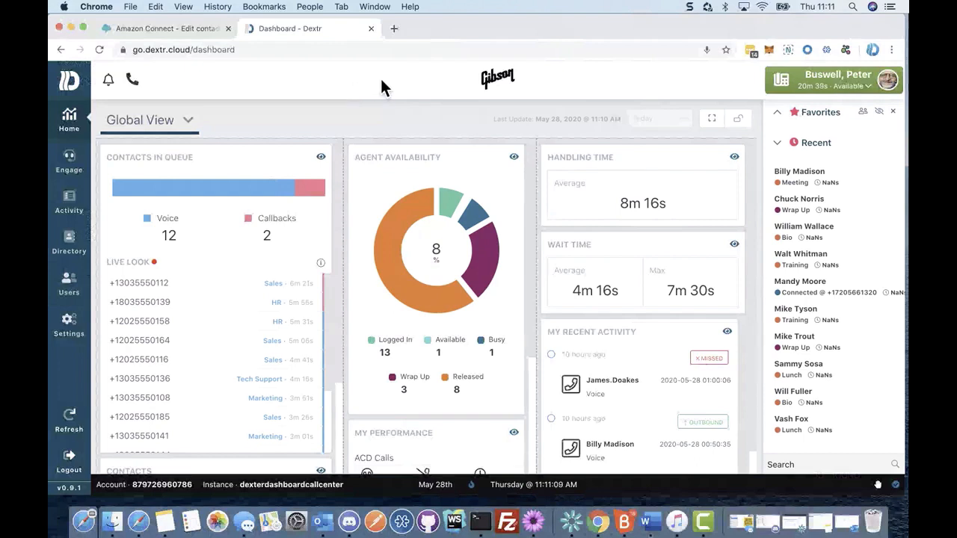
Examine the status options offered for the signed-in agent without changing the status.
click(834, 100)
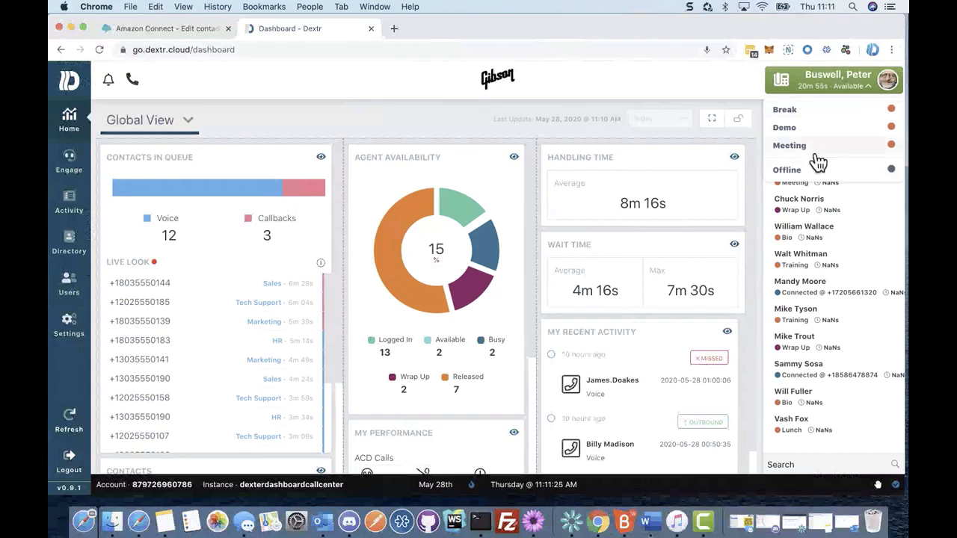
click(825, 90)
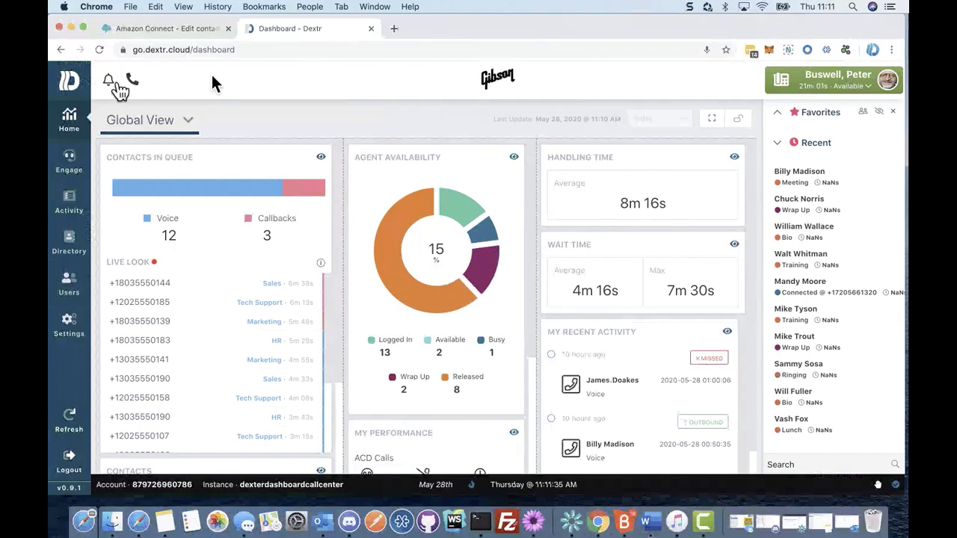
Examine the Post Announcement form, including its queue and urgency choices, and cancel it without sending anything.
click(114, 83)
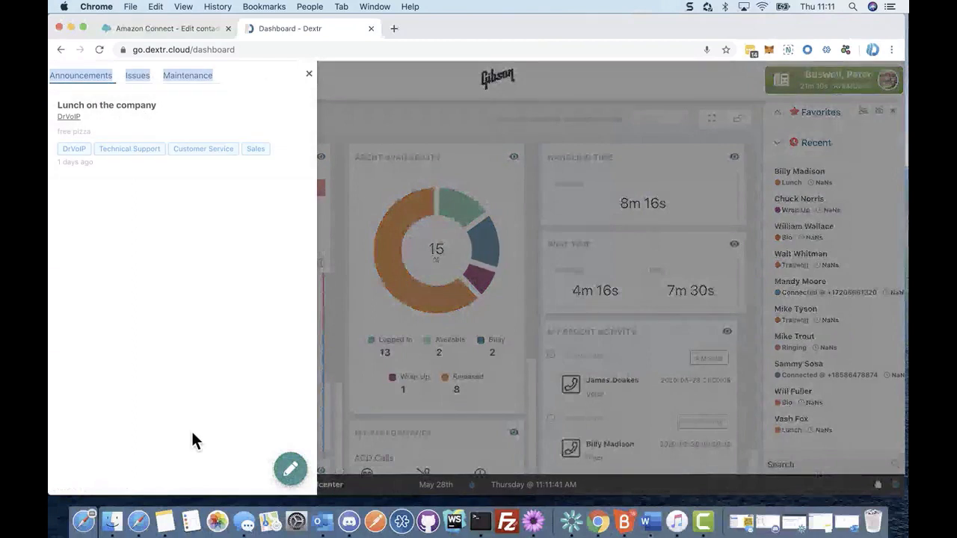
click(291, 470)
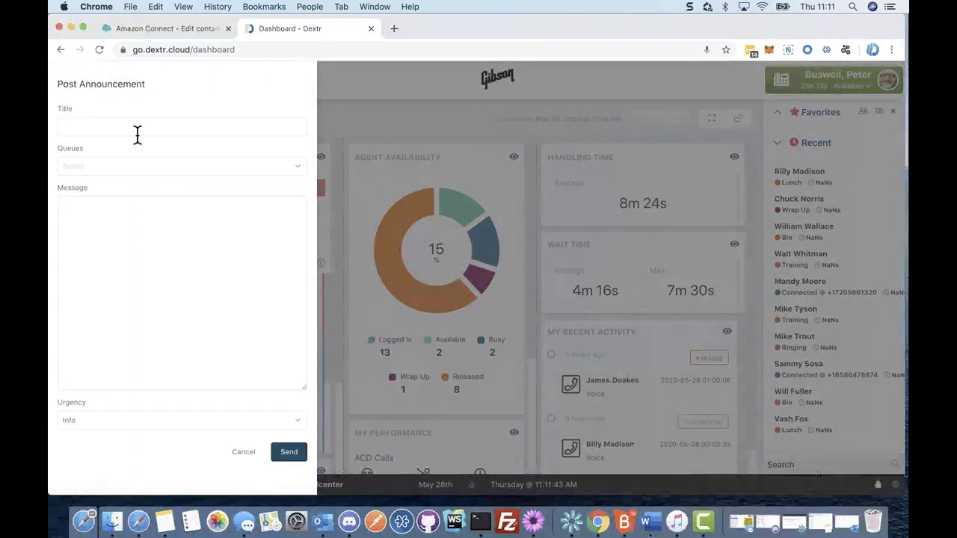
click(134, 133)
click(138, 166)
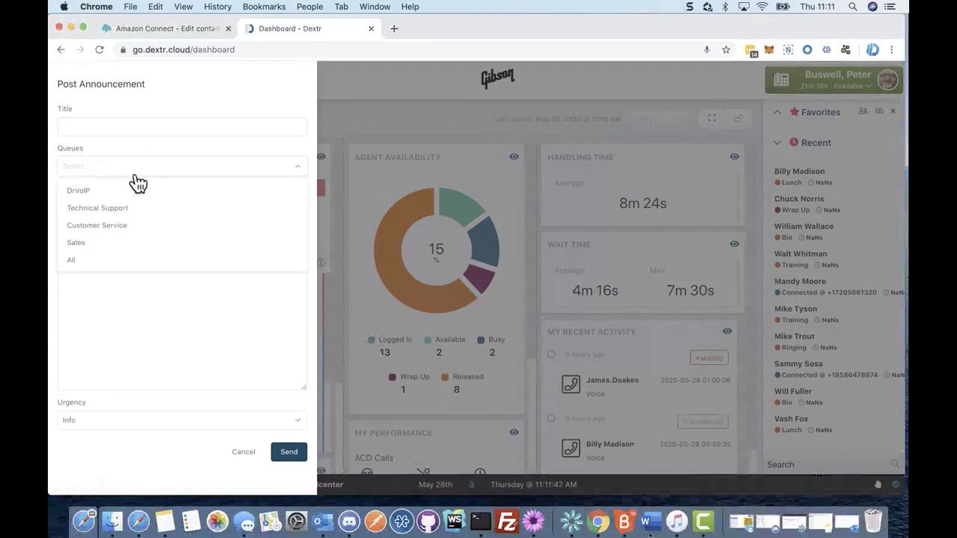
click(112, 299)
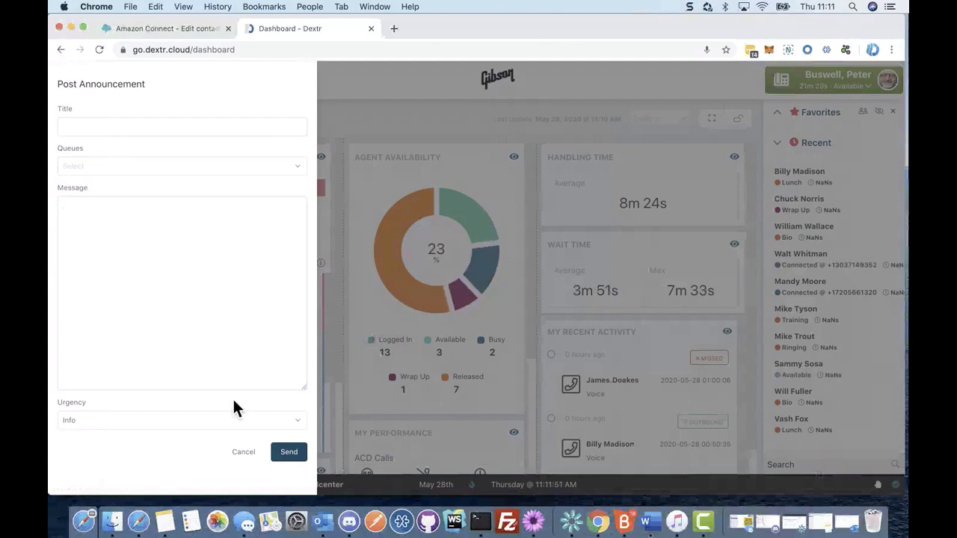
click(227, 424)
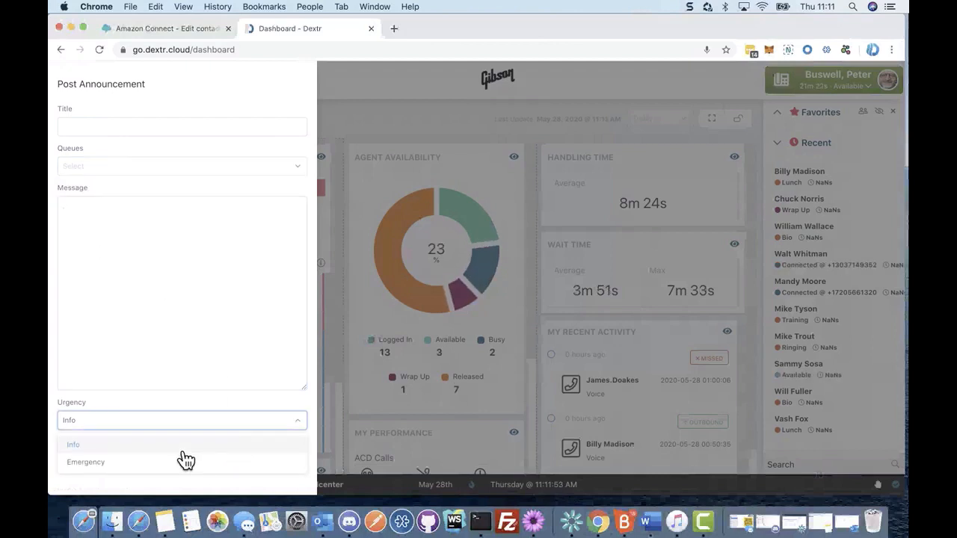
click(225, 316)
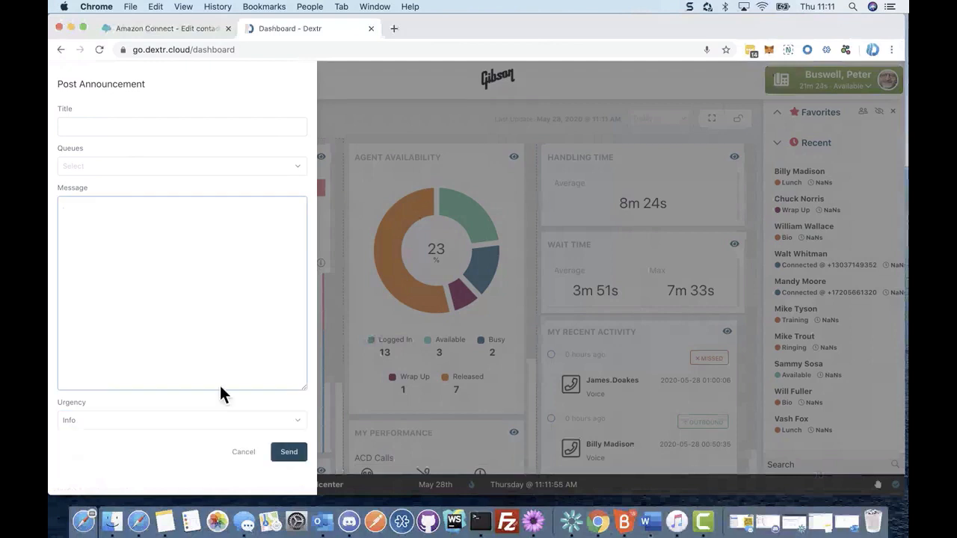
click(249, 453)
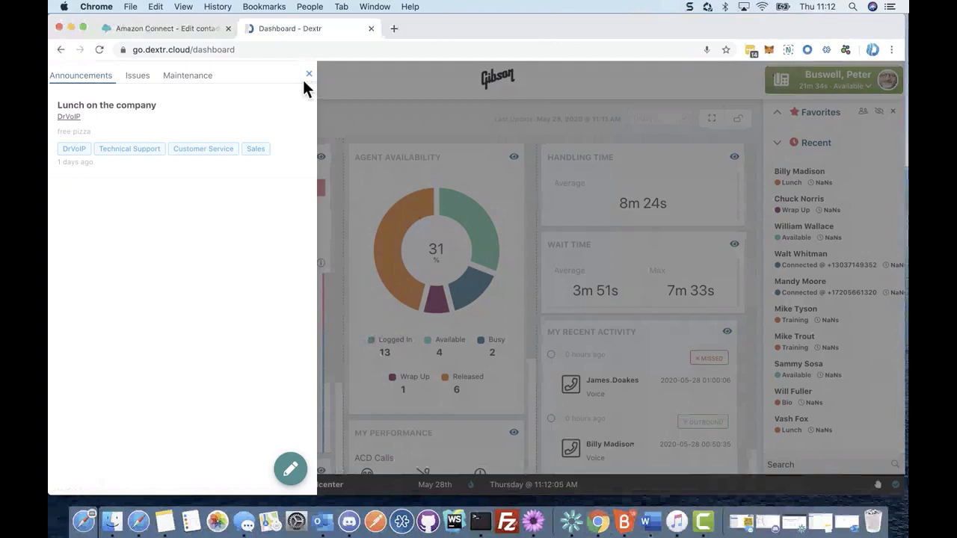
Check the Issues and Maintenance notices and close the notifications.
click(142, 81)
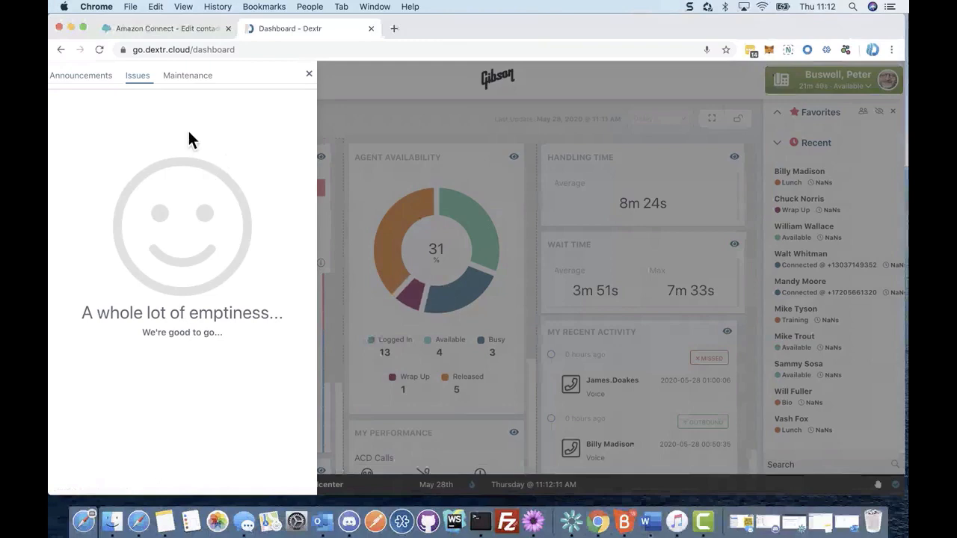
click(196, 80)
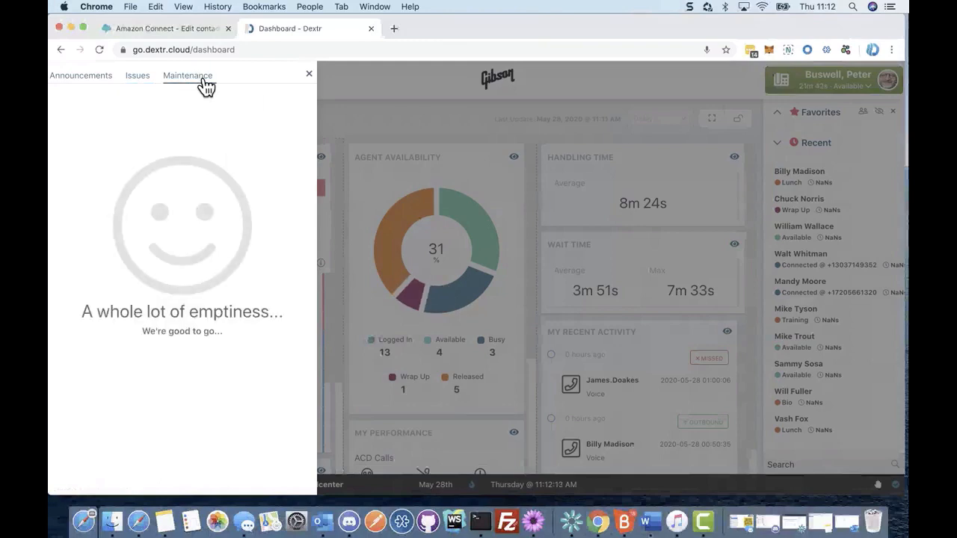
click(313, 78)
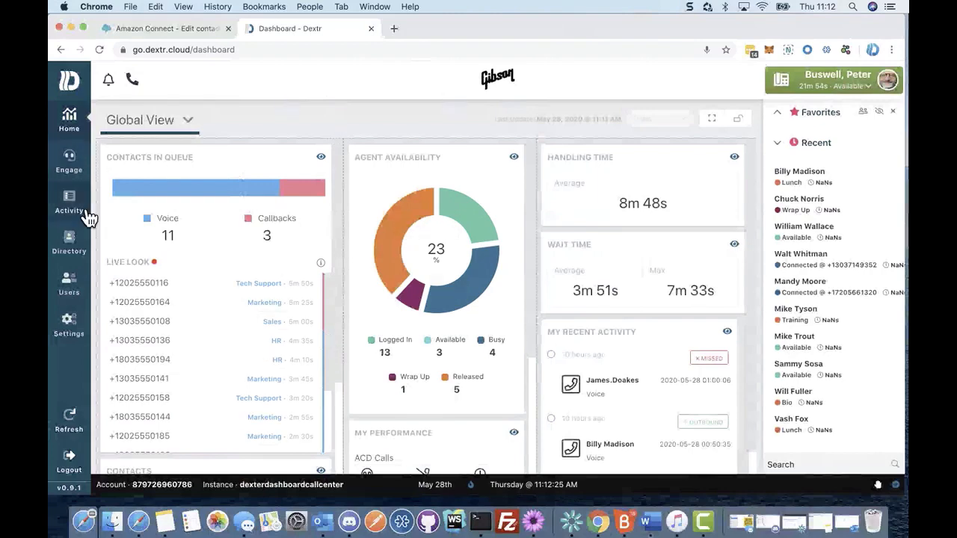
View the Engage page and the Activity log, and inspect the first May 28, 2020 contact record.
click(84, 178)
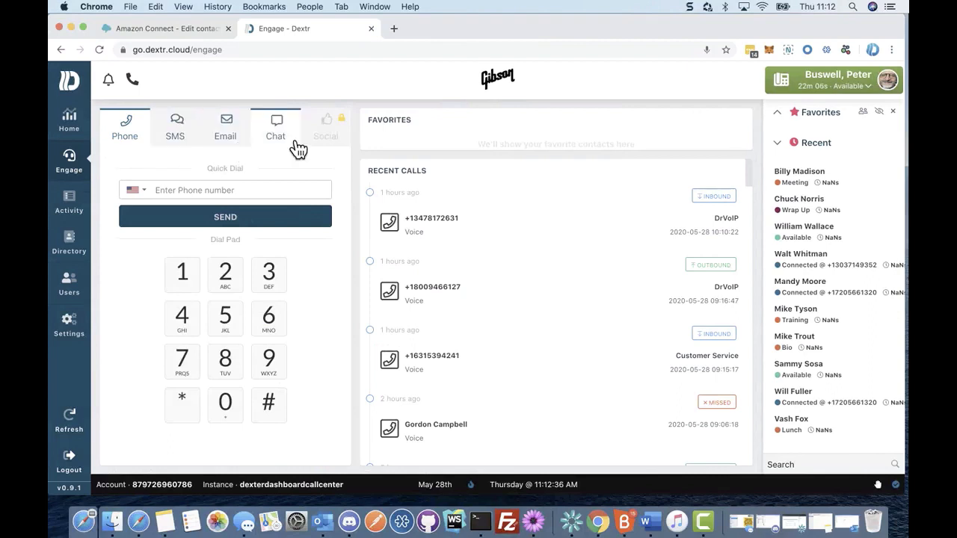
click(80, 215)
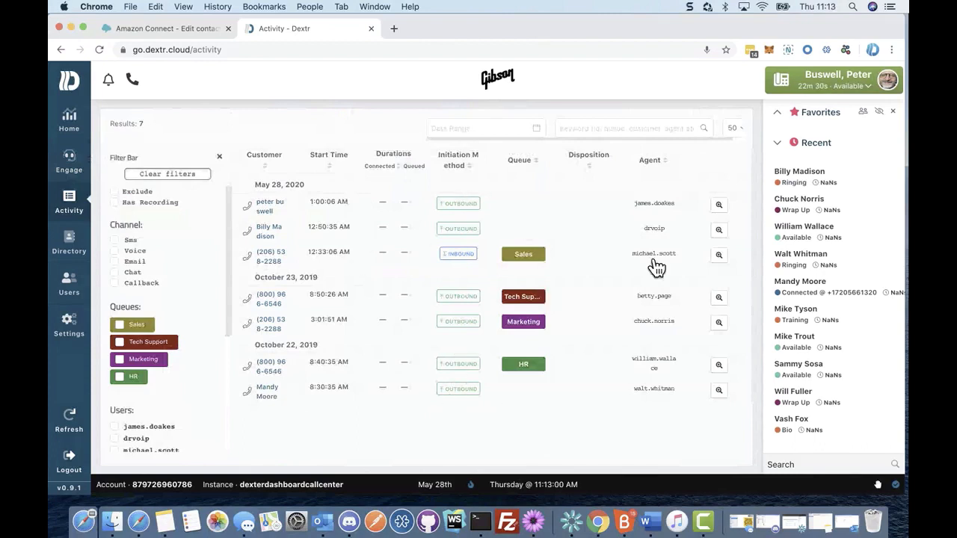
click(718, 205)
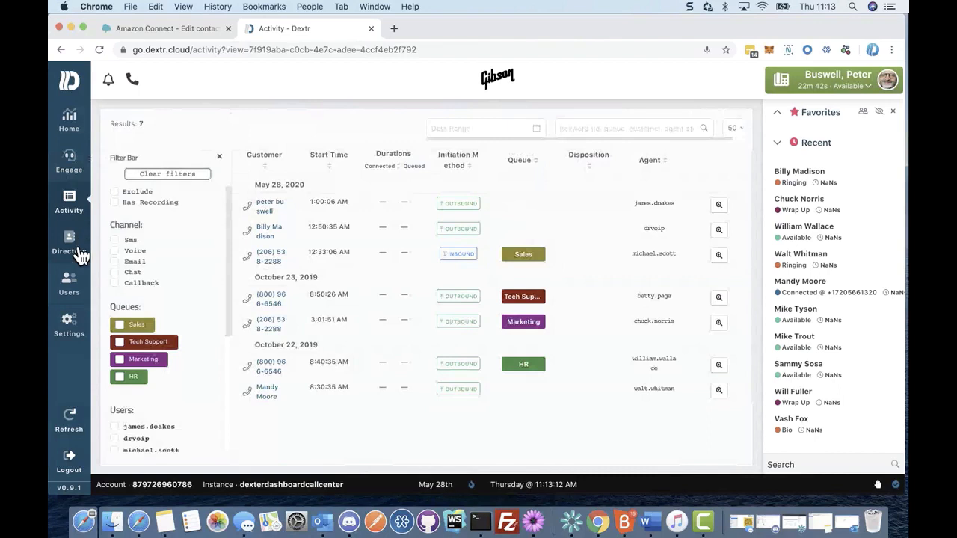
Open the contact directory and examine the New Contact form's fields, closing it without creating a contact.
click(69, 247)
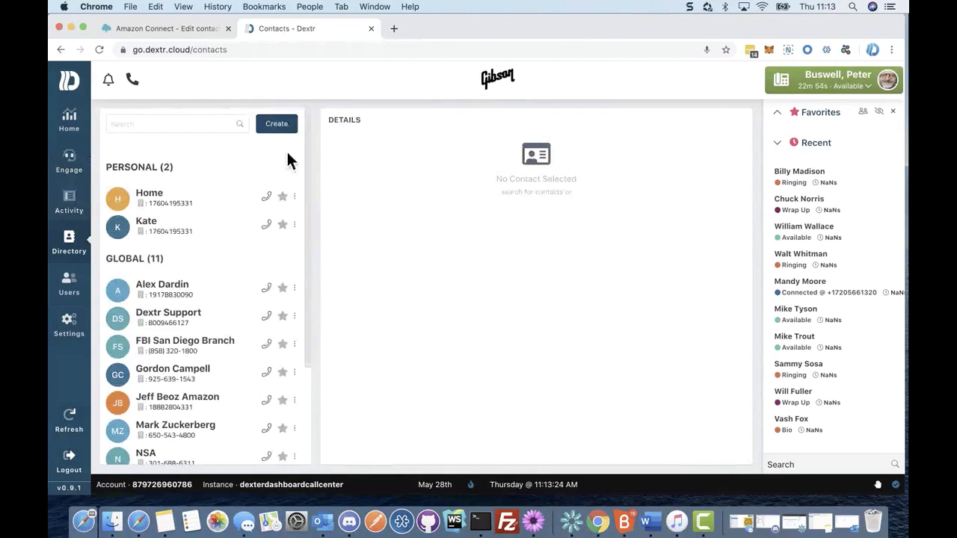
click(280, 125)
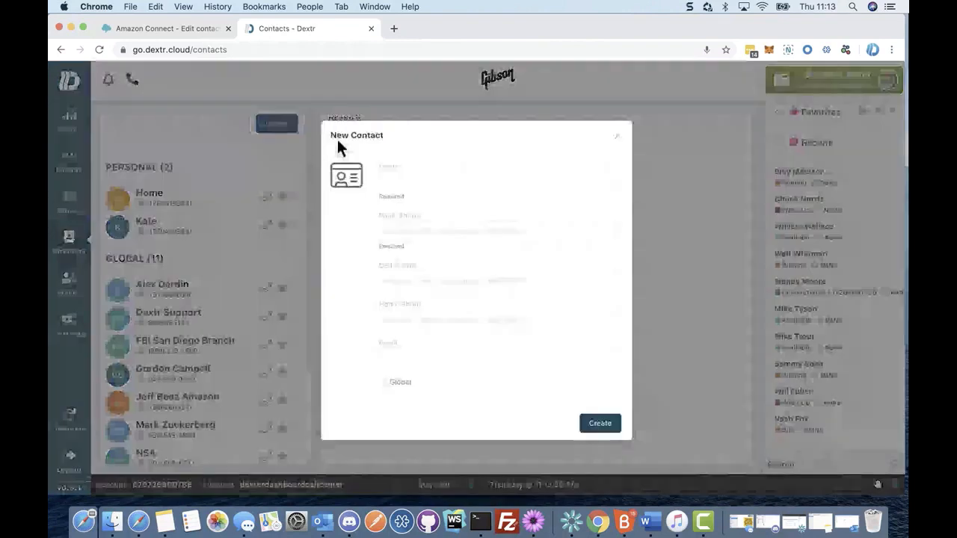
click(430, 188)
click(364, 238)
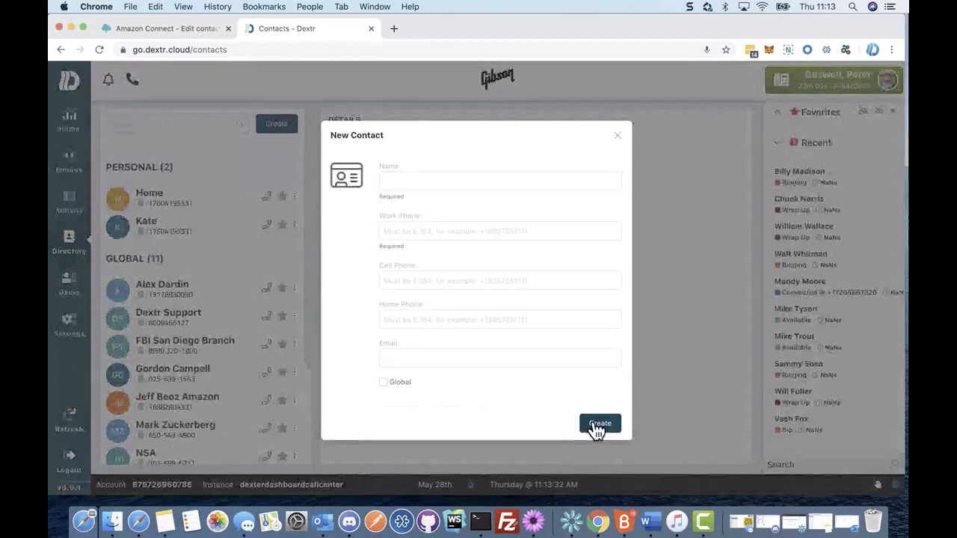
click(626, 147)
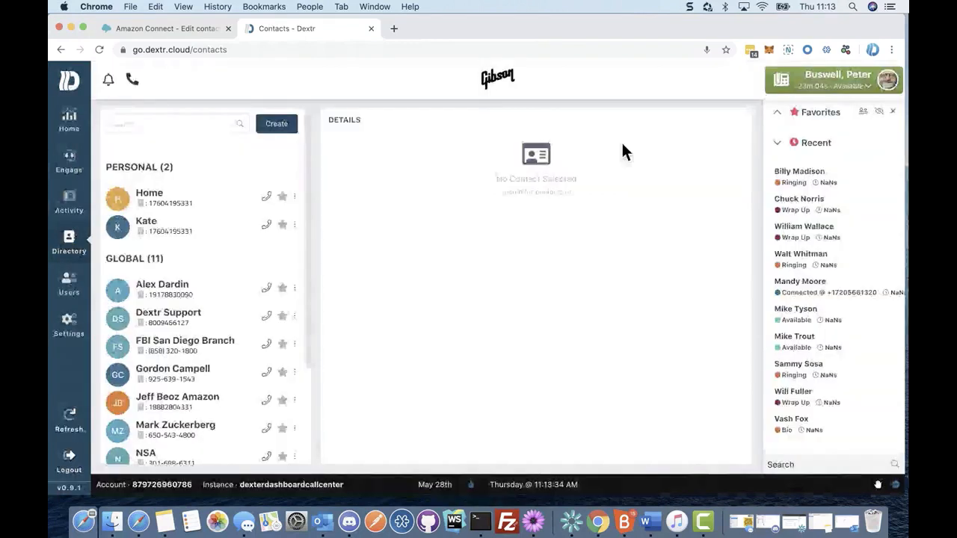
Browse the directory's personal and global contacts and view the details of the global contact listed just above NSA.
scroll(312, 299, down, 4)
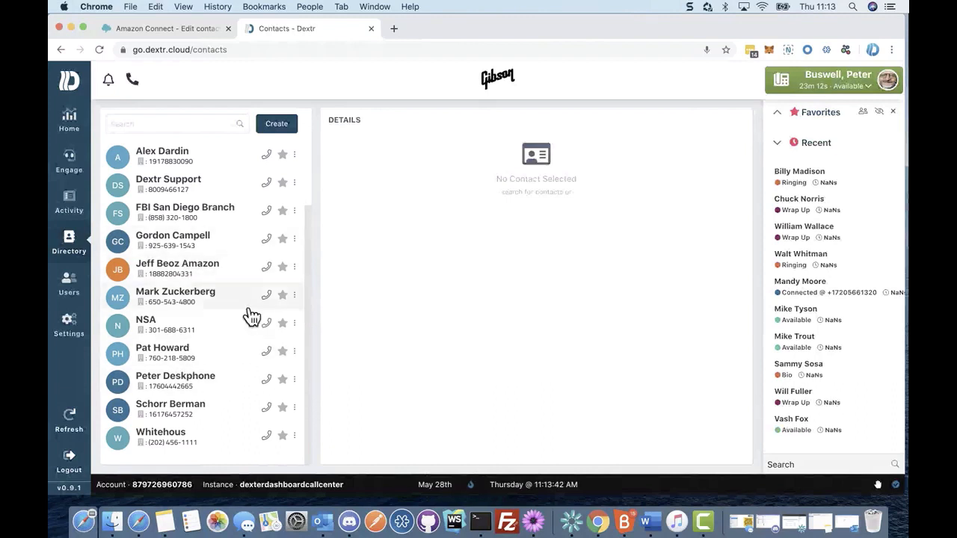
click(210, 303)
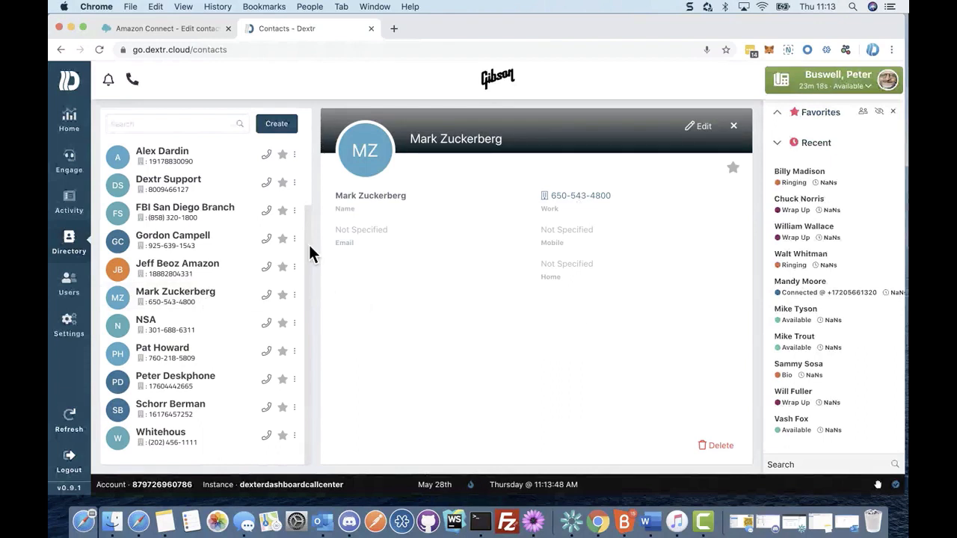
drag(308, 244, 311, 208)
scroll(310, 214, up, 2)
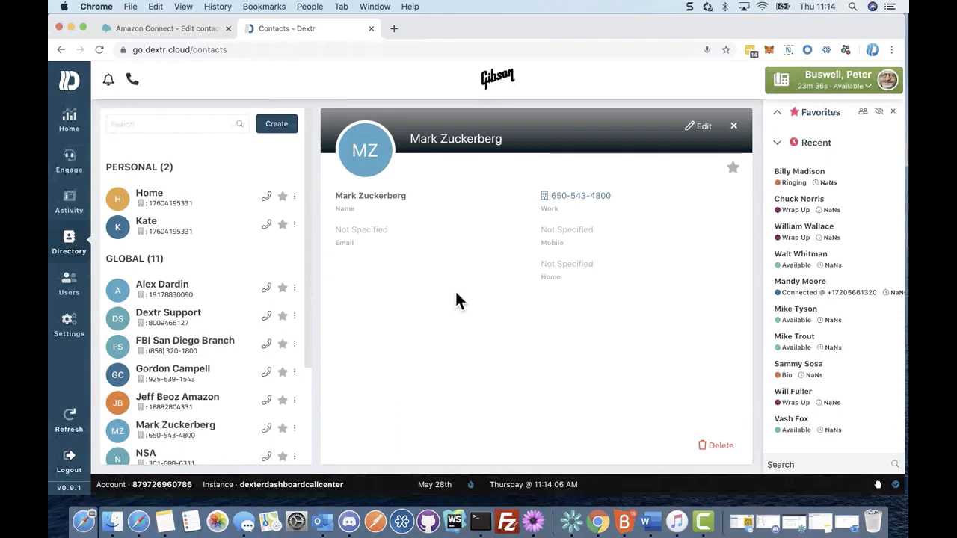
View the activated users list and open the Settings preferences.
click(84, 298)
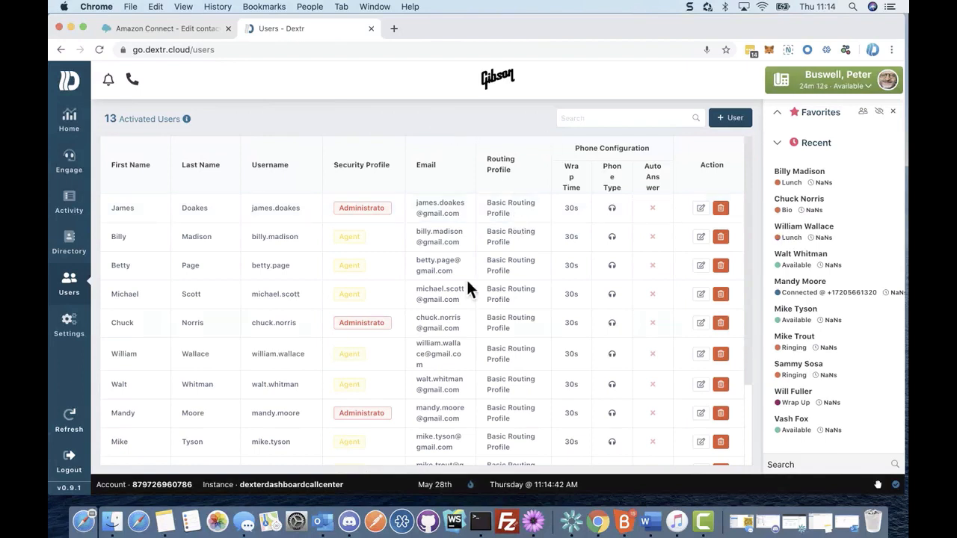
click(81, 342)
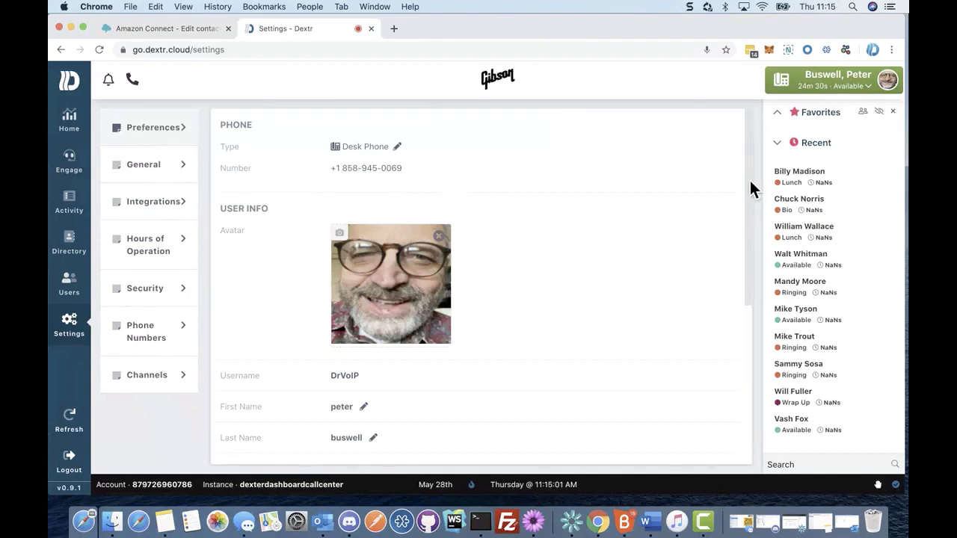
Set the primary voice call sound's output device to MacBook Pro Speakers (Built-in) and save it.
drag(749, 188, 754, 363)
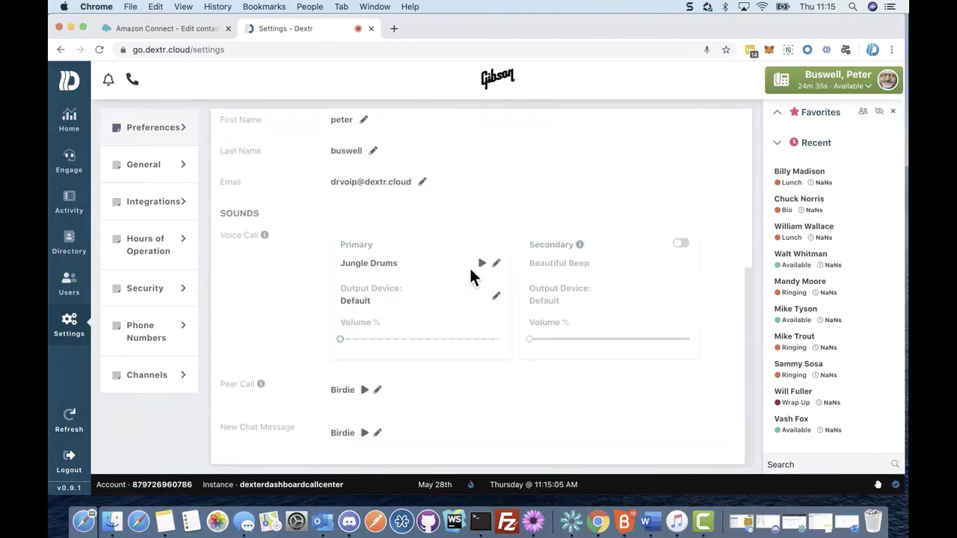
click(497, 298)
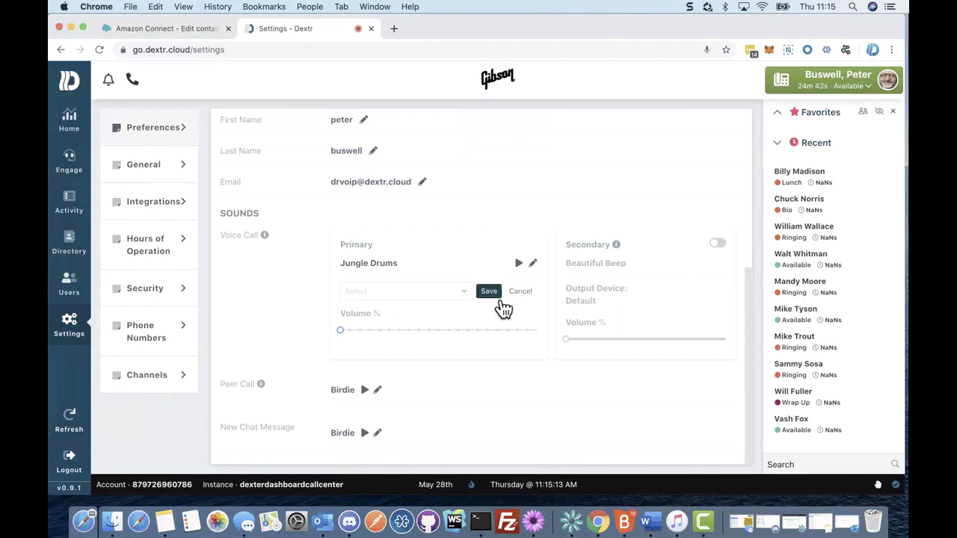
click(466, 294)
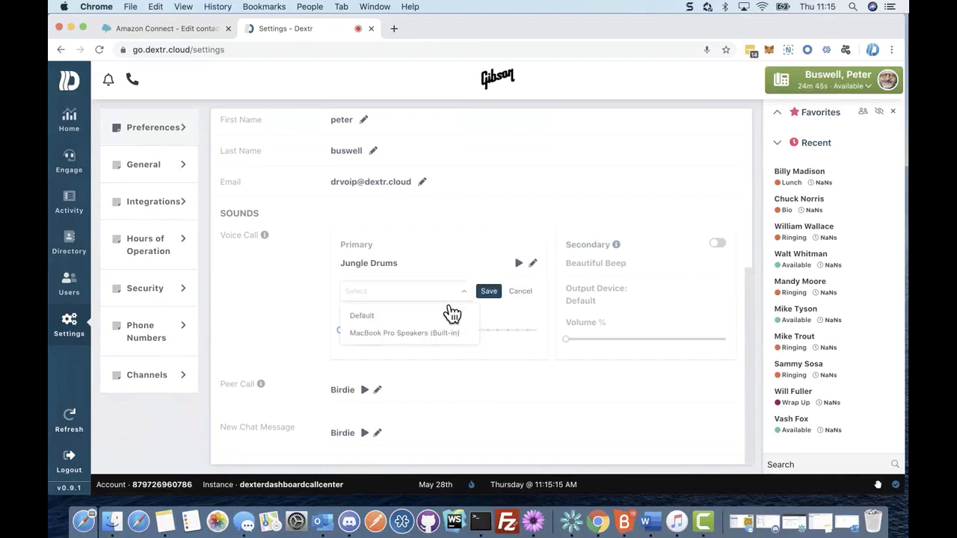
click(423, 334)
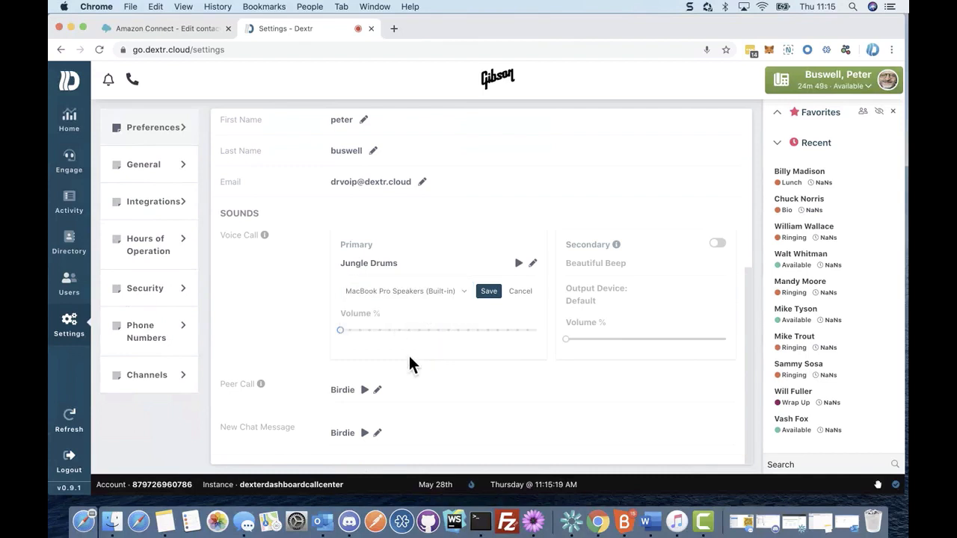
click(490, 293)
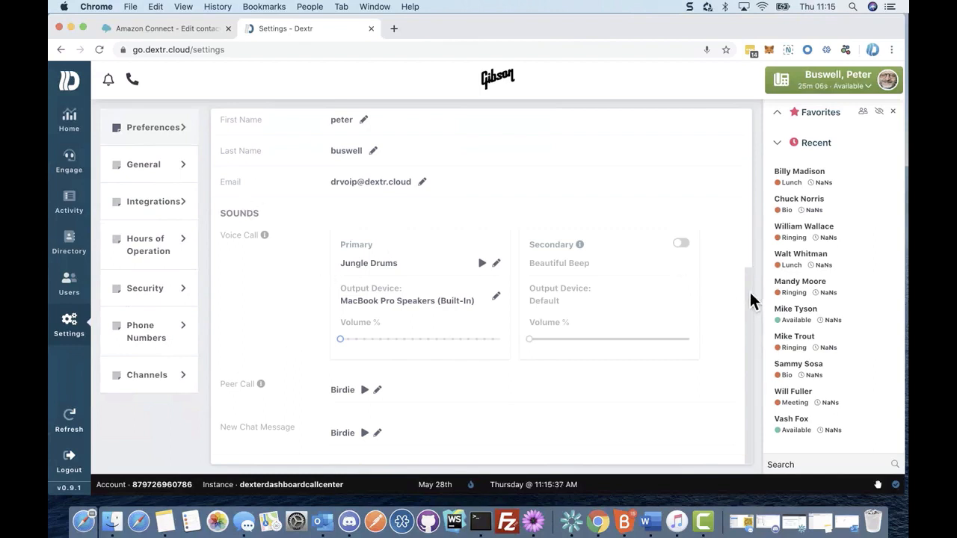
Turn off Demo Mode in the General settings.
drag(749, 292, 765, 133)
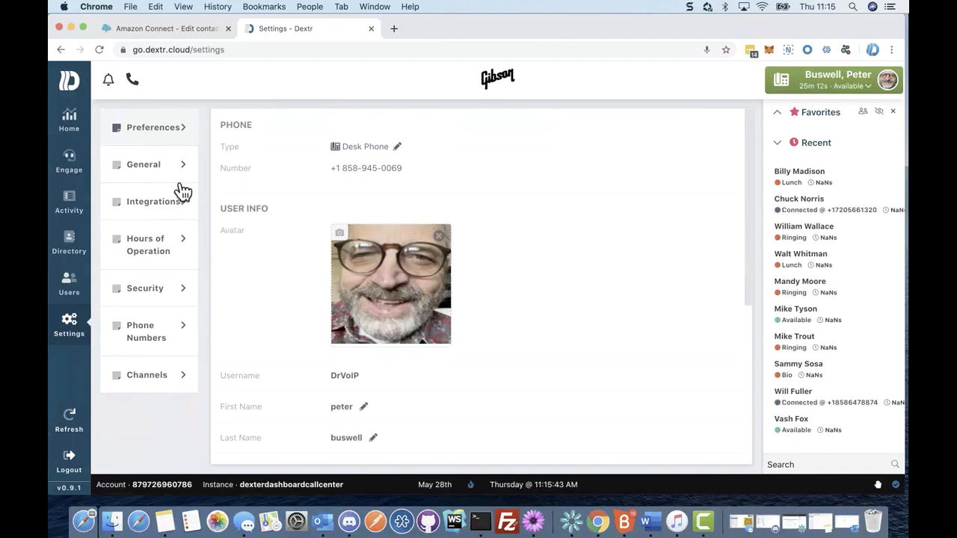
click(156, 171)
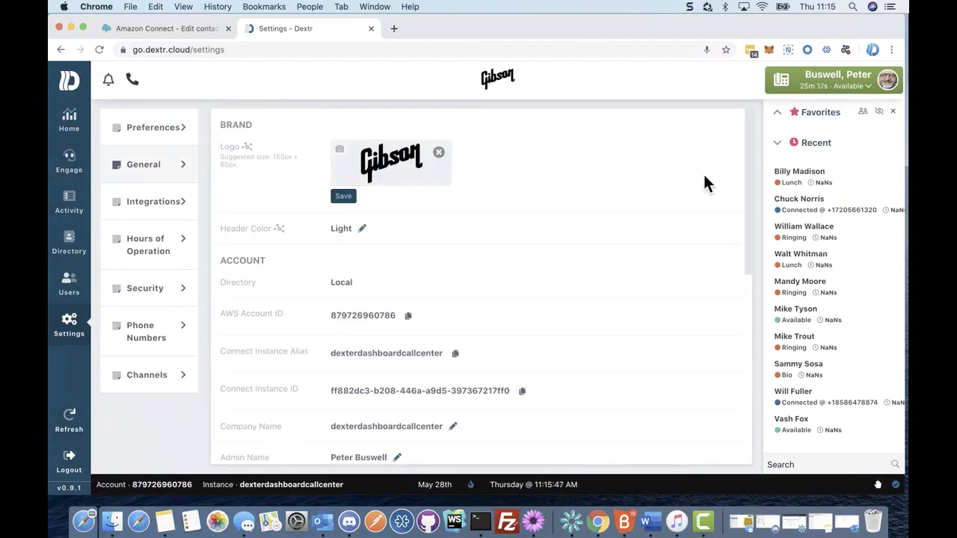
drag(750, 190, 765, 428)
click(346, 440)
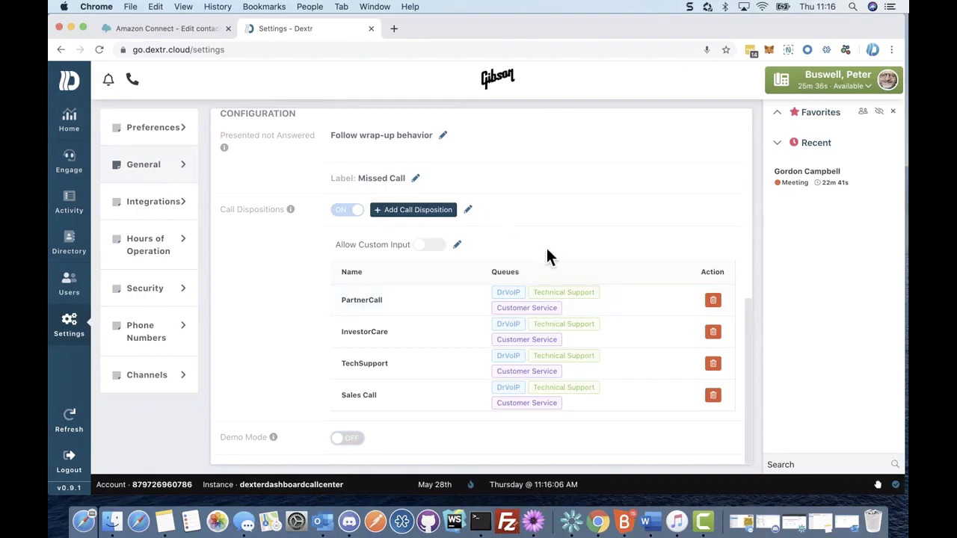
Examine the Add Call Disposition form's name field and queue options, closing it without adding a disposition.
click(413, 215)
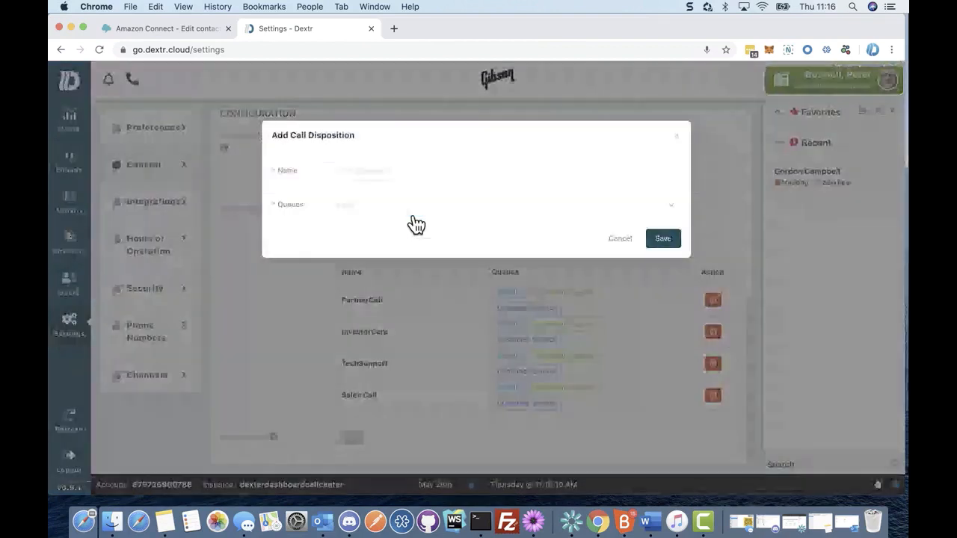
click(376, 177)
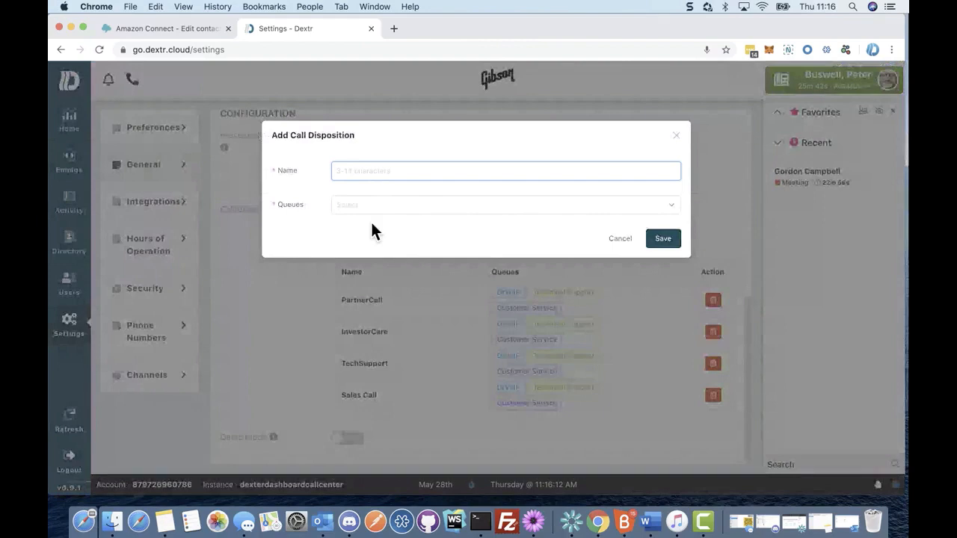
click(367, 210)
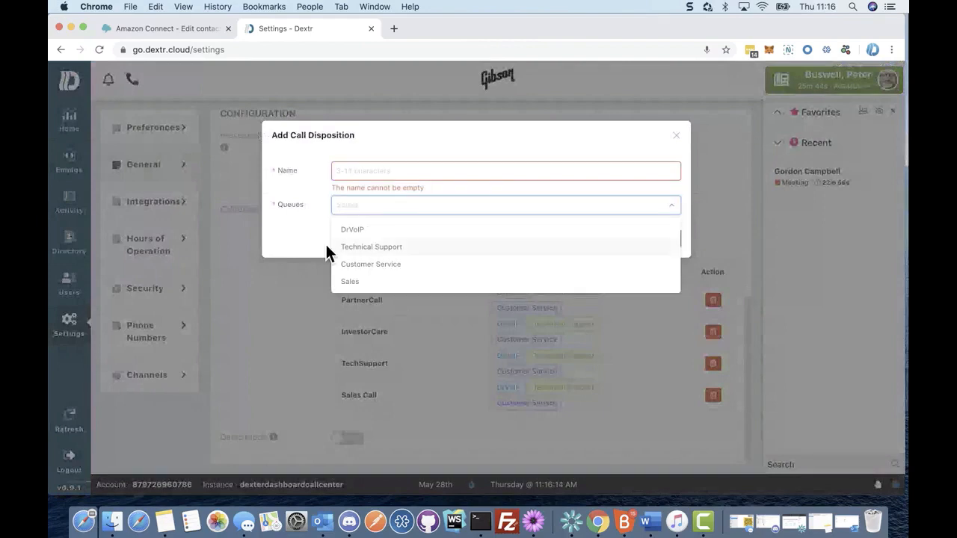
click(299, 233)
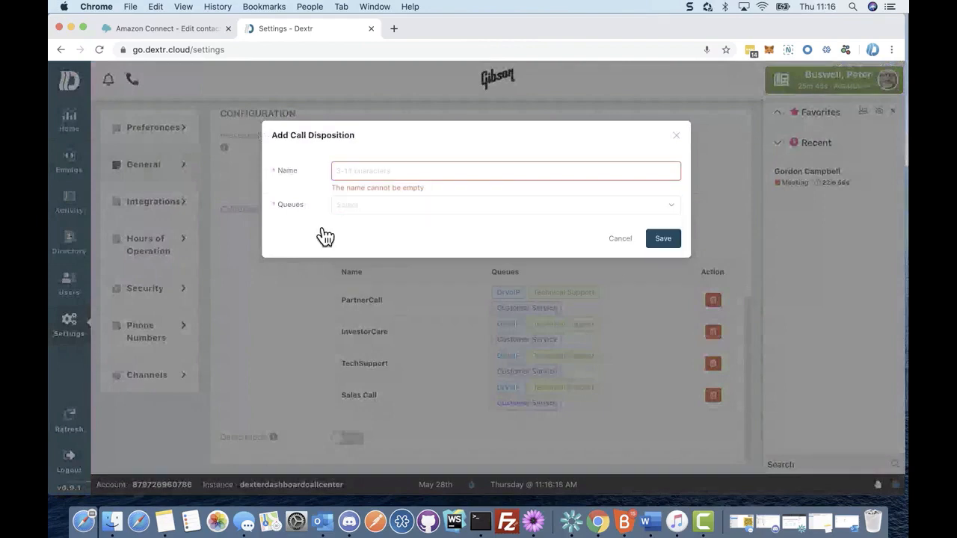
click(626, 250)
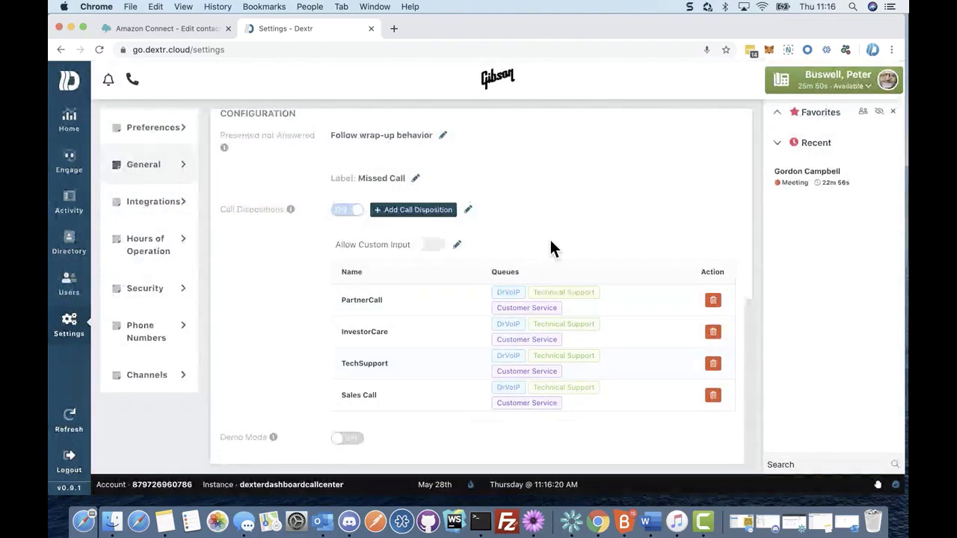
Review the General account and configuration settings and check the agent's status options.
scroll(747, 318, up, 1)
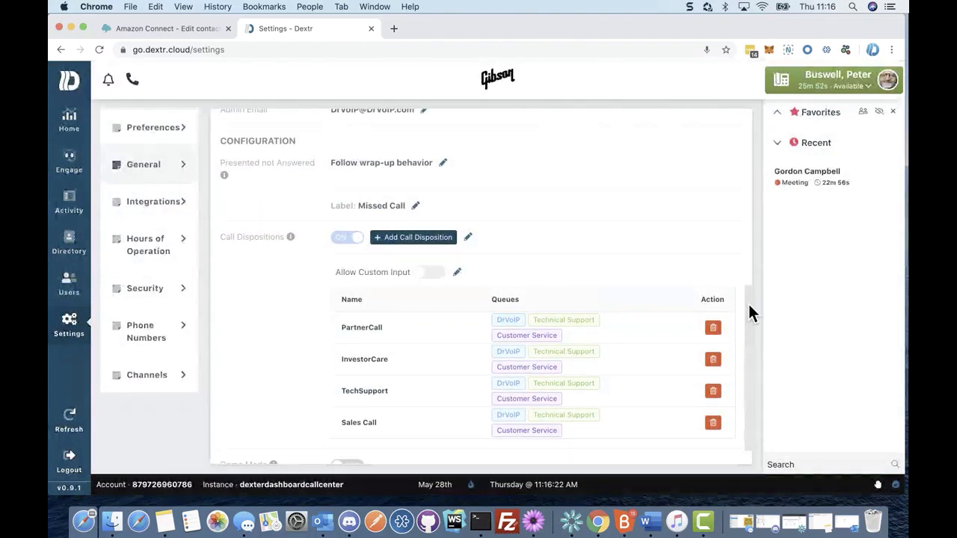
drag(748, 307, 749, 198)
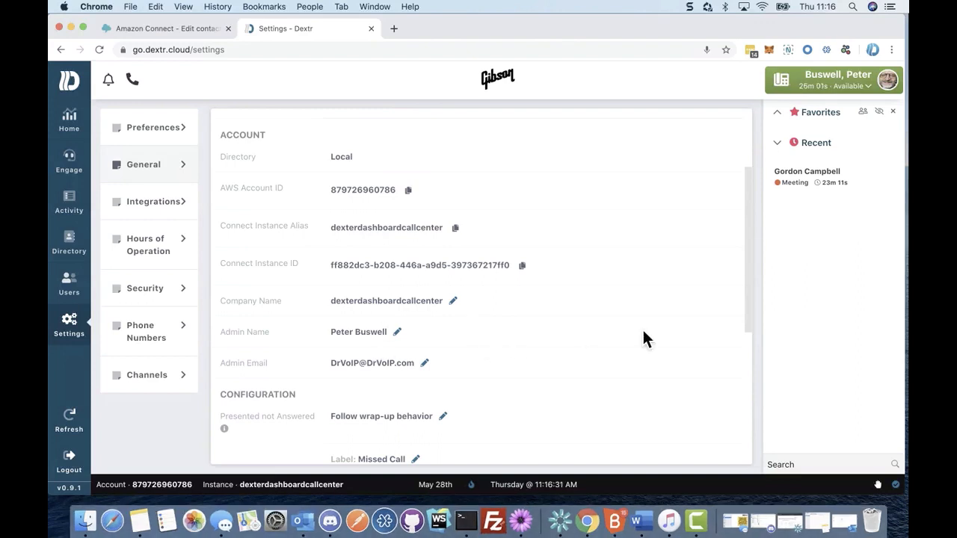
drag(752, 267, 755, 366)
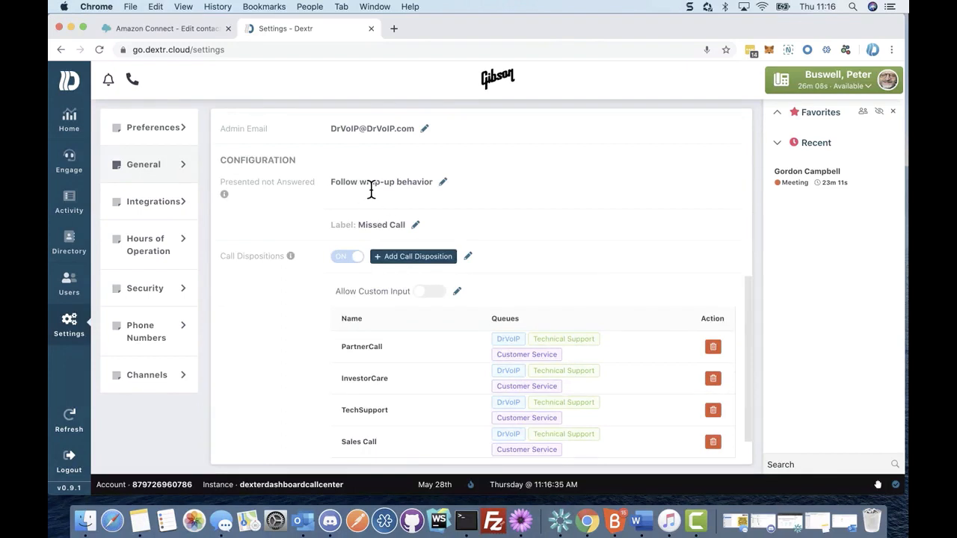
click(837, 95)
click(836, 95)
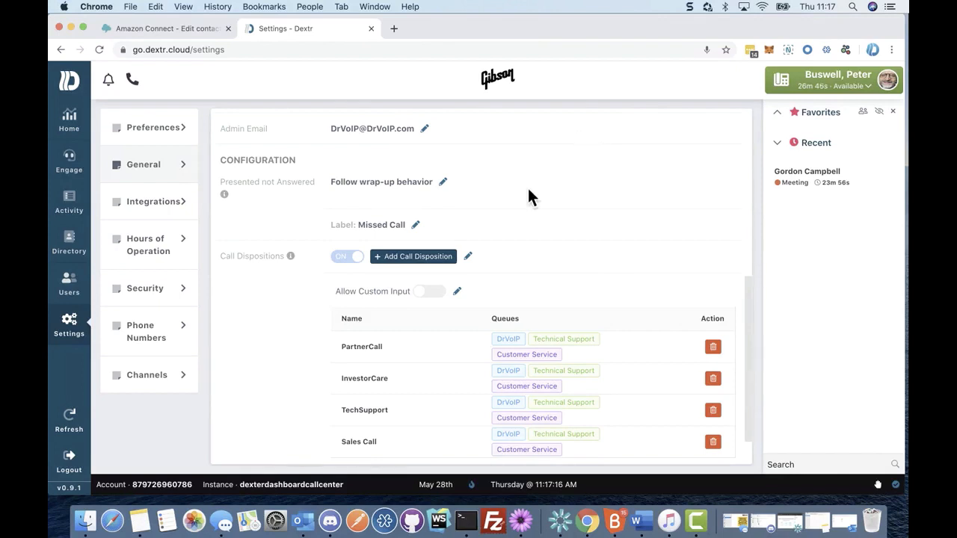
Set the Presented not Answered behavior to Require manual intervention and save it.
click(443, 183)
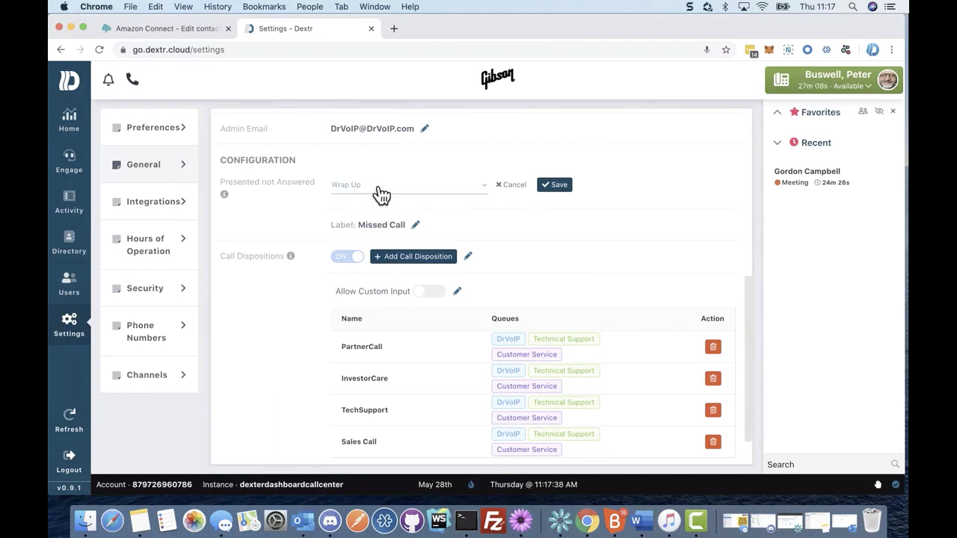
click(559, 186)
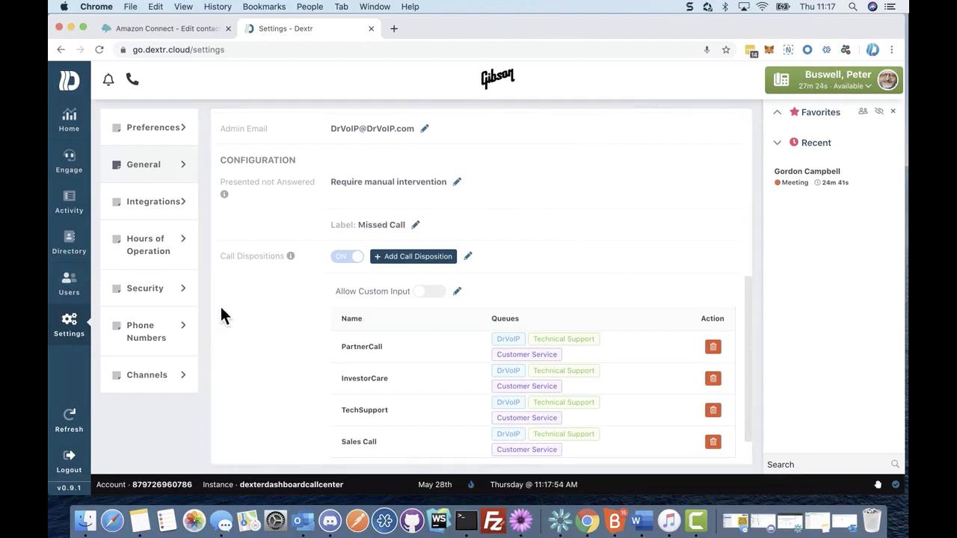
Review the scheduled events and their queues in the Hours of Operation settings.
click(163, 251)
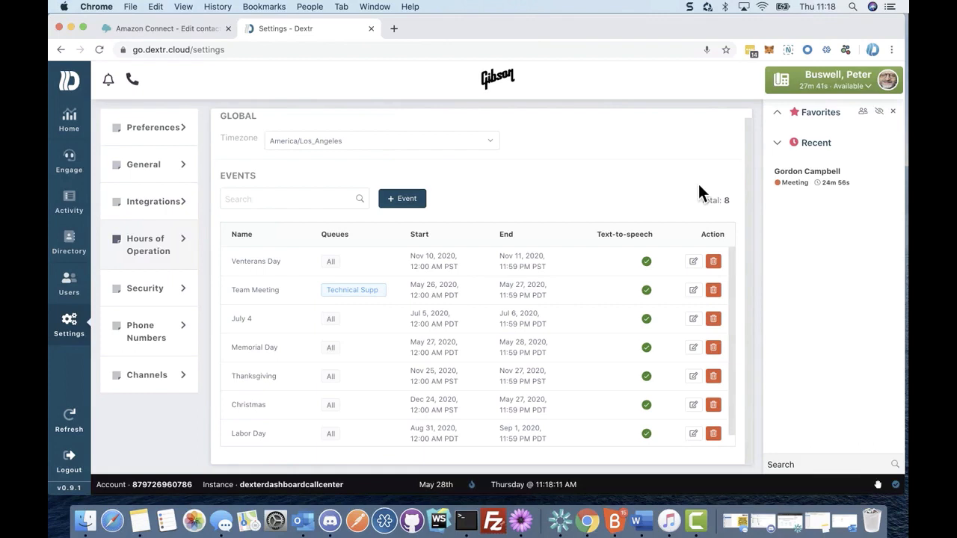
scroll(738, 333, down, 1)
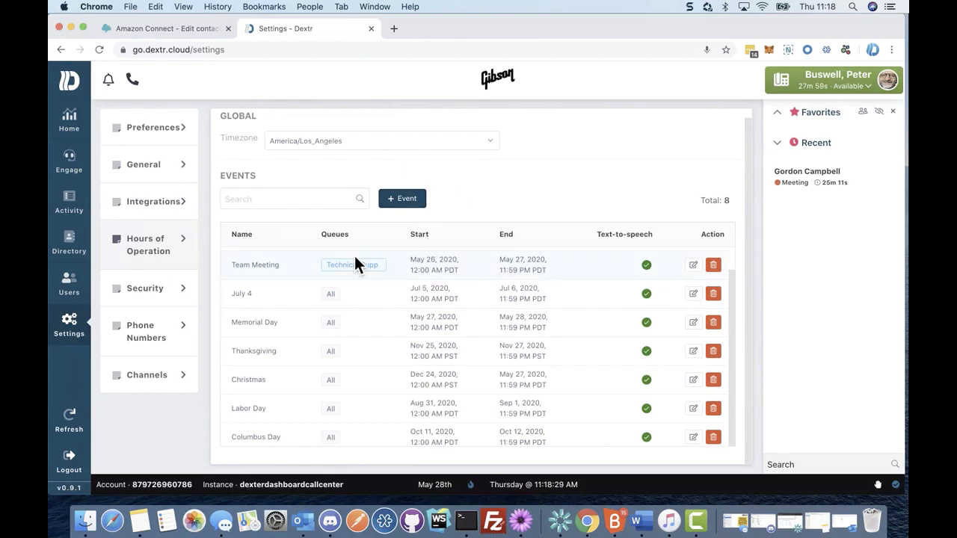
Draft an event named "staff meeting" for the Sales queue with a text-to-speech message, and cancel it without saving.
click(410, 203)
click(372, 176)
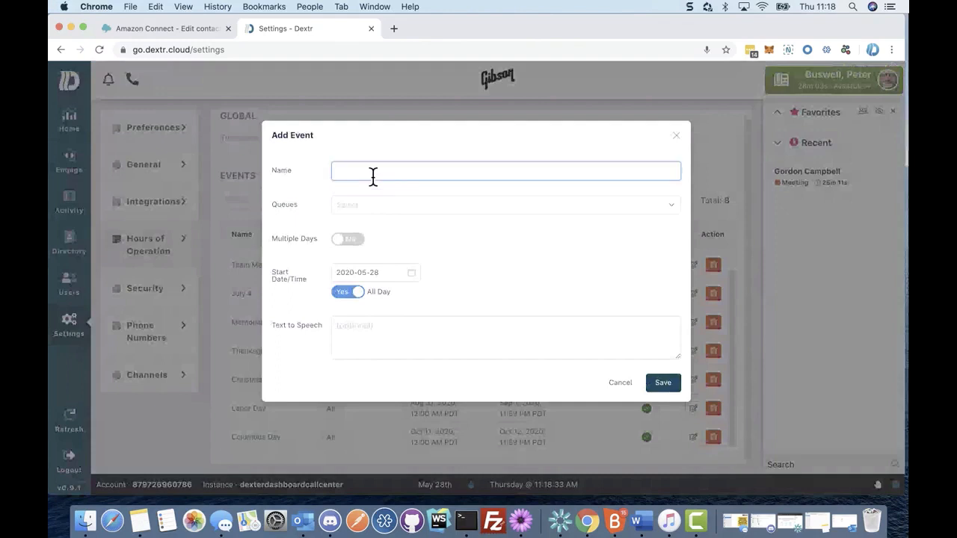
text(staff meeting)
click(359, 210)
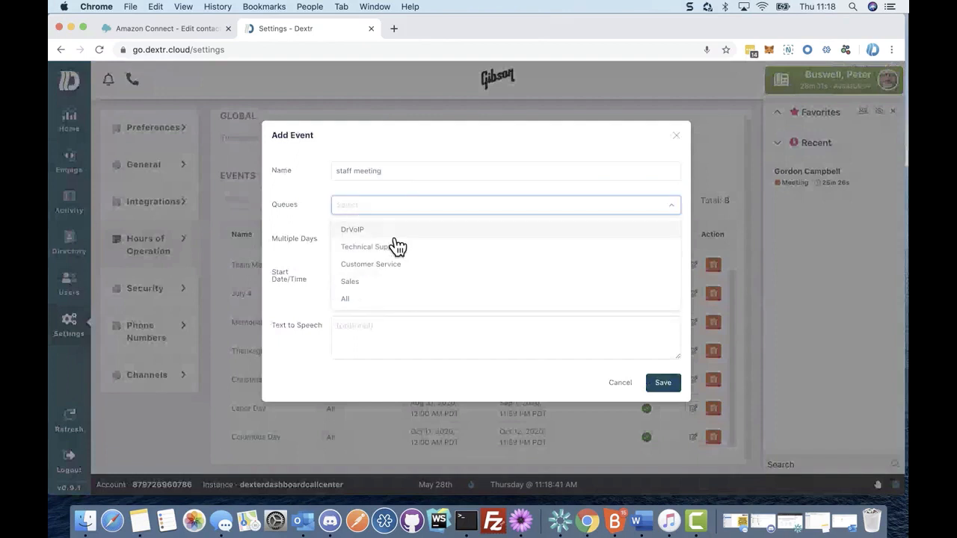
click(379, 284)
click(301, 224)
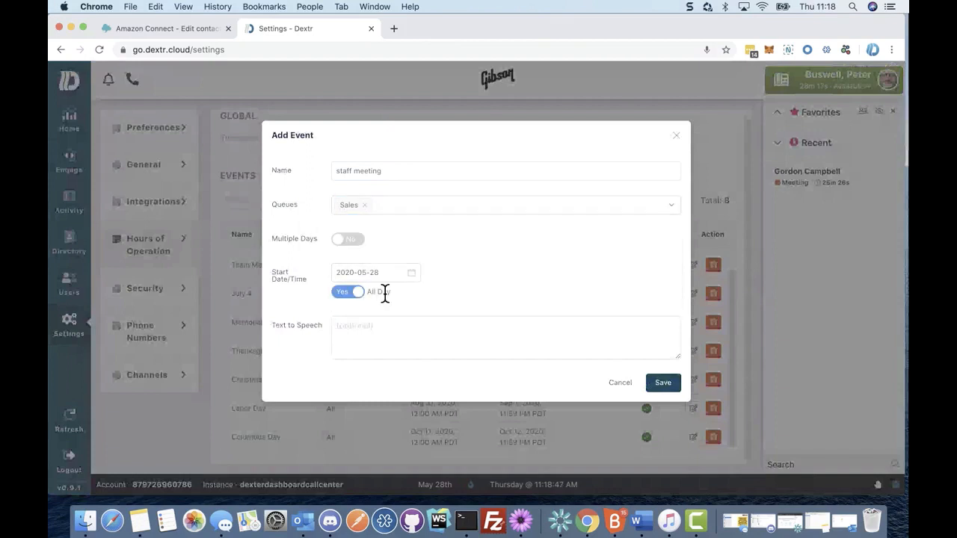
click(364, 337)
text(c)
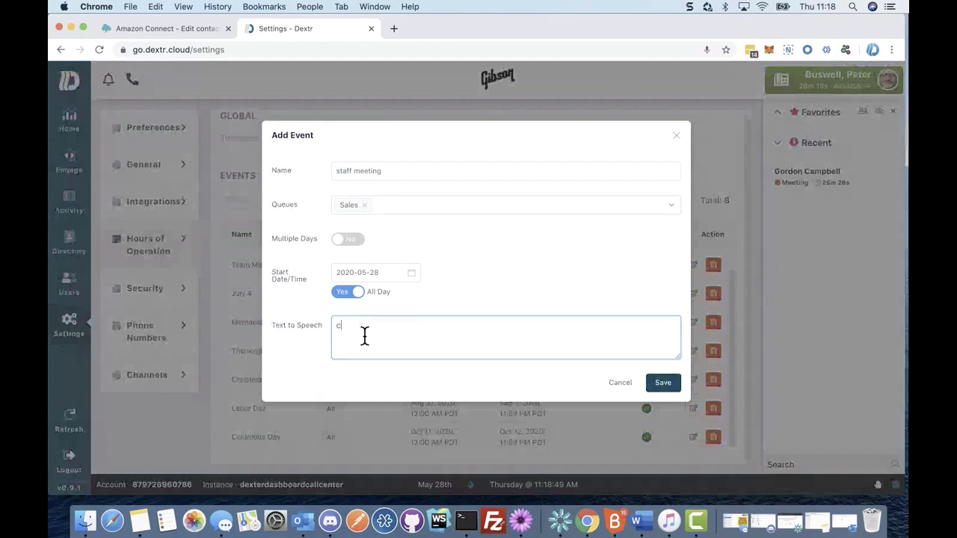
text(reate custom will pl)
drag(431, 337, 344, 335)
click(354, 342)
click(626, 385)
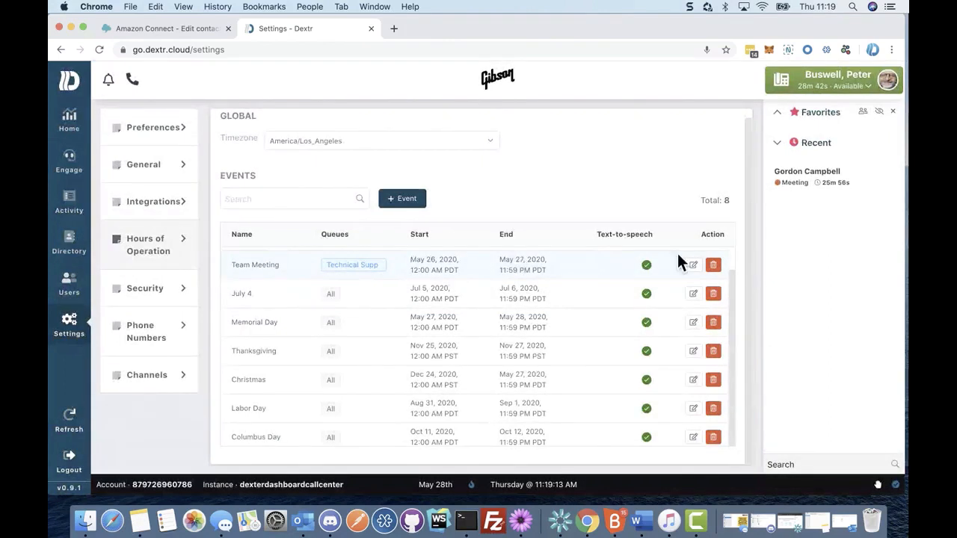
Inspect the Team Meeting event's text-to-speech message and close the event without saving changes.
click(692, 265)
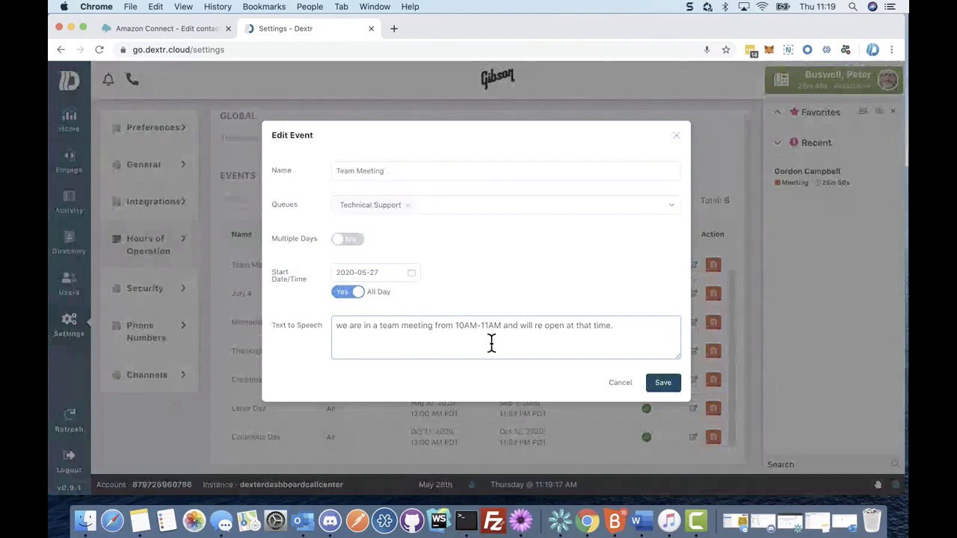
click(624, 334)
drag(336, 335, 583, 336)
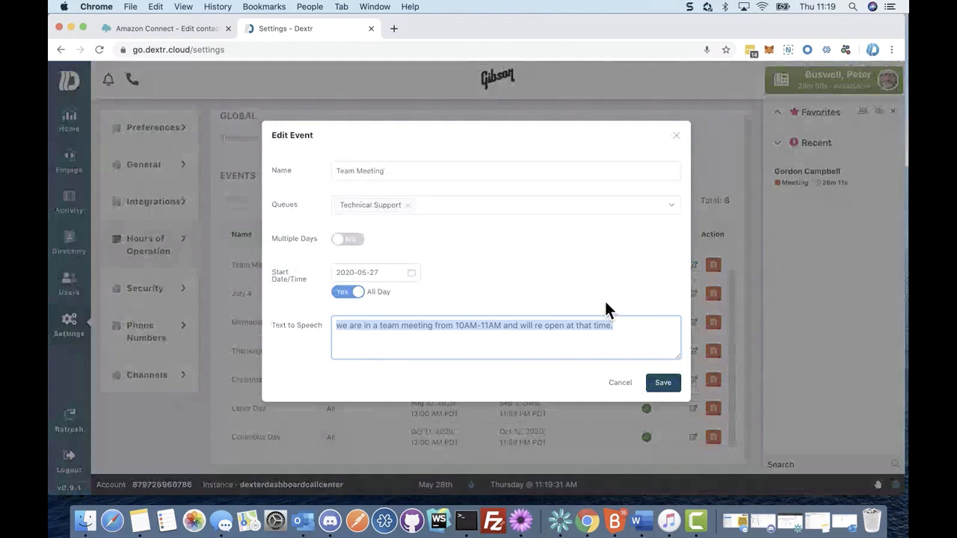
click(620, 382)
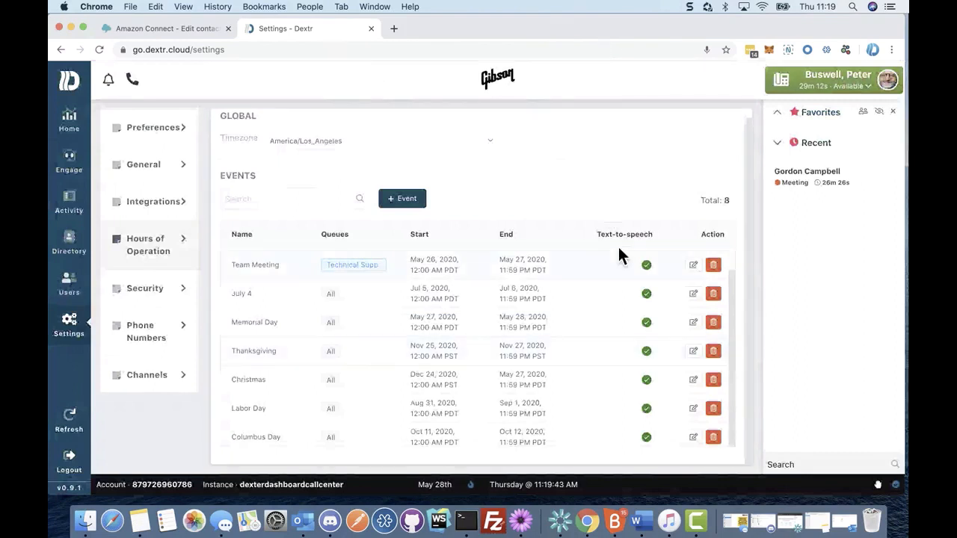
Review the Dextr Admin and Dextr Agent security profiles and their permissions.
click(158, 295)
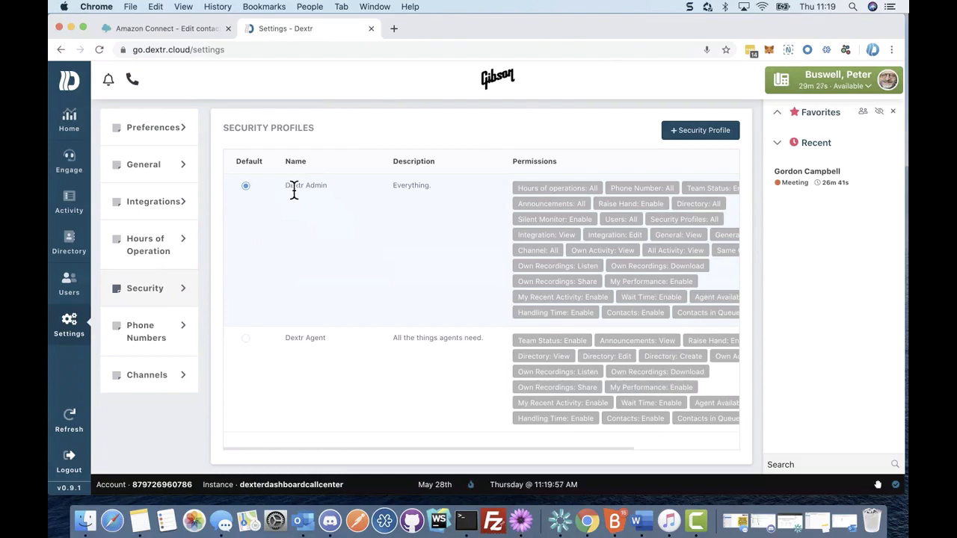
drag(291, 188, 333, 189)
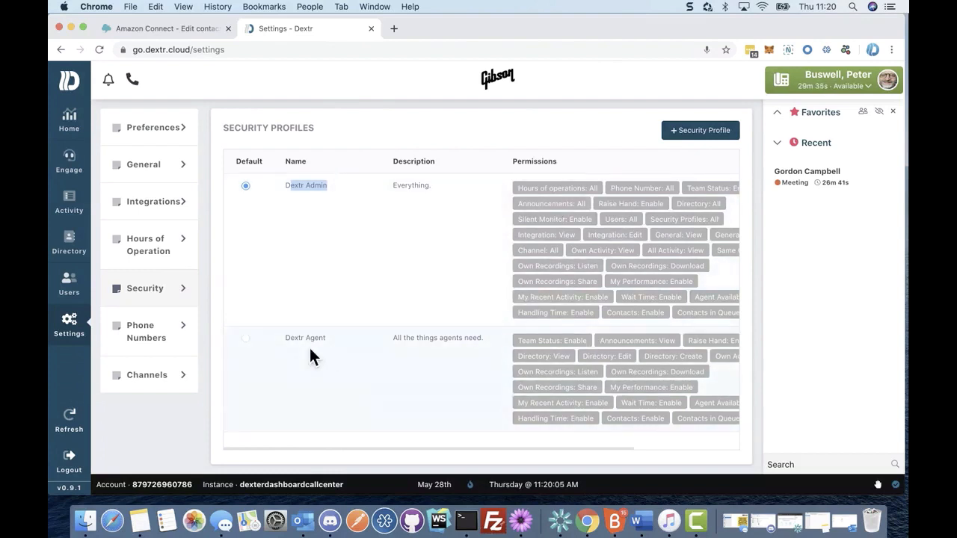
Start a new security profile and examine its name, description, Routing and Communication and Presence permission options.
click(703, 134)
click(366, 184)
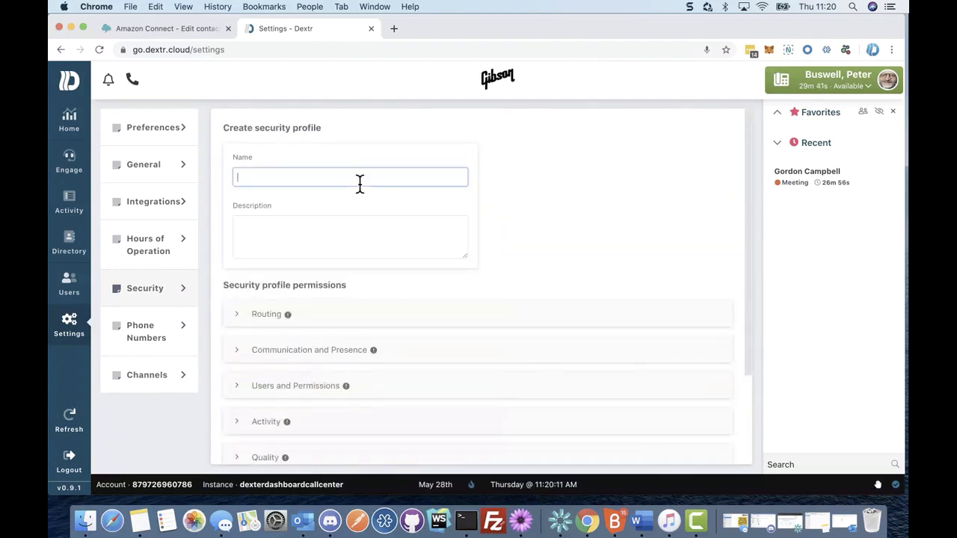
click(331, 231)
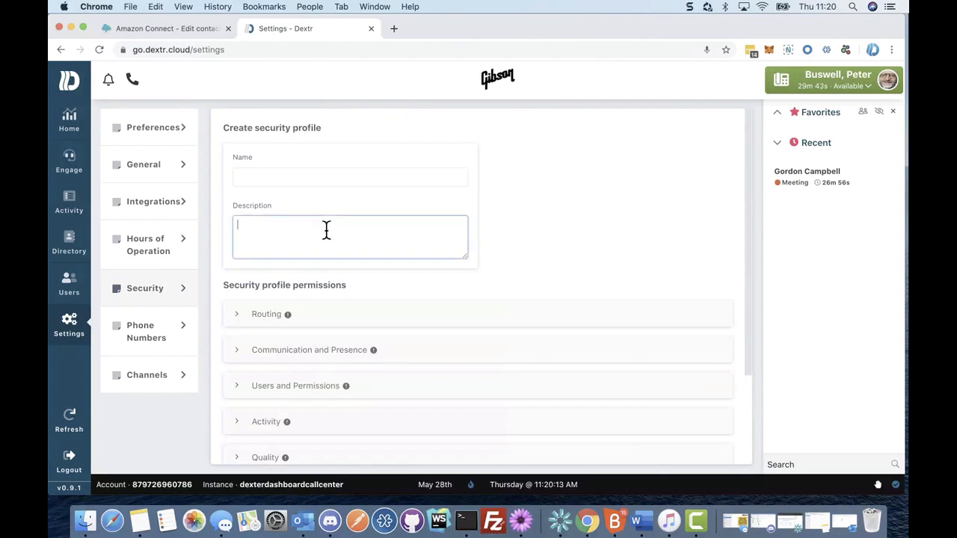
click(271, 321)
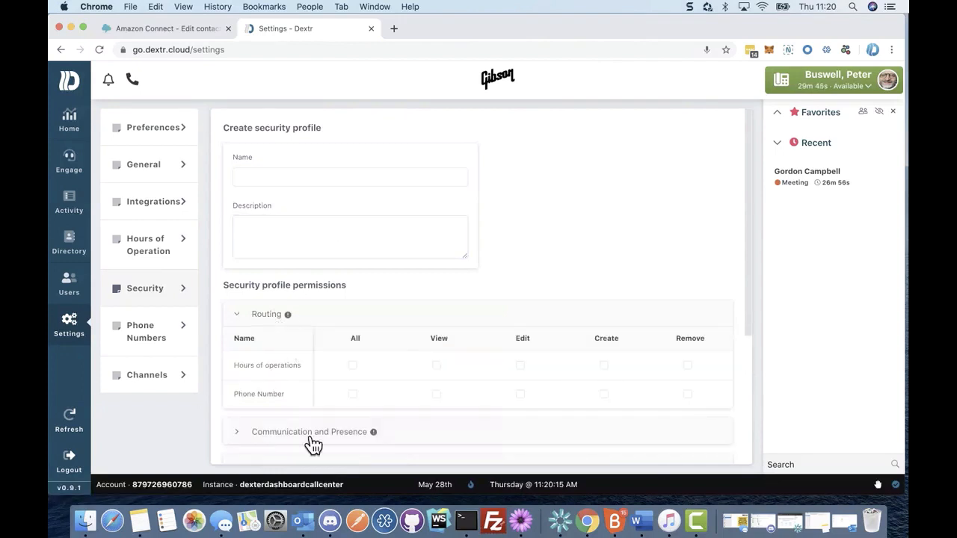
click(311, 439)
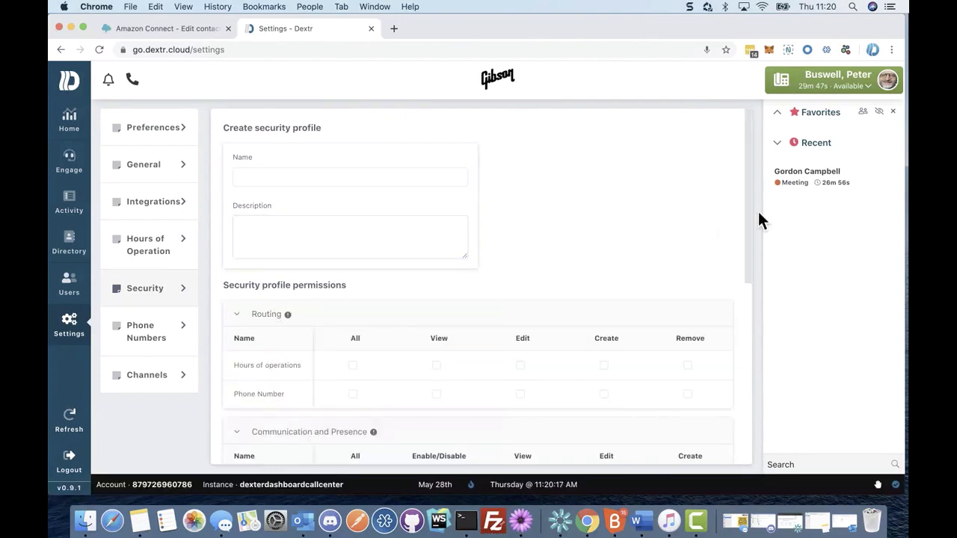
drag(747, 220, 754, 179)
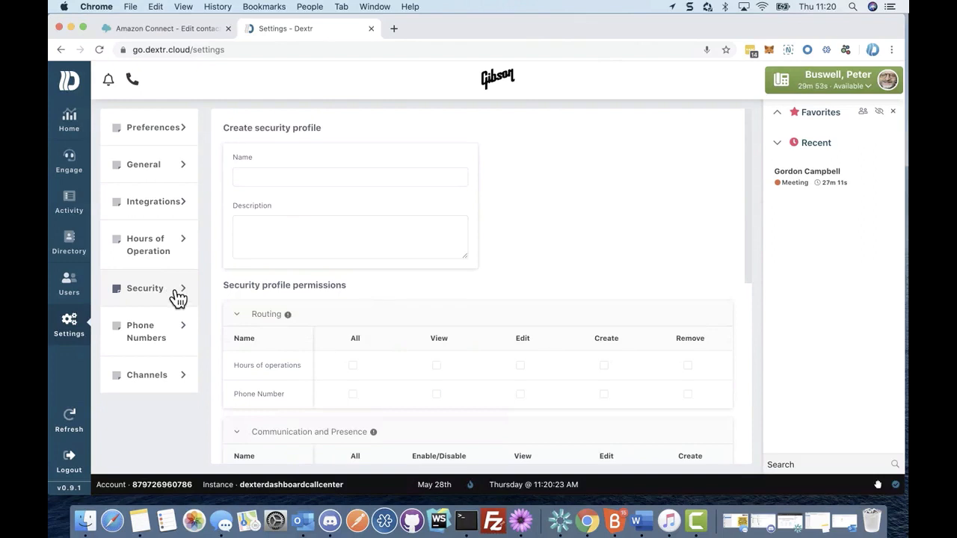
Review the SMS flows and the email addresses and flows in the Channels settings.
click(166, 379)
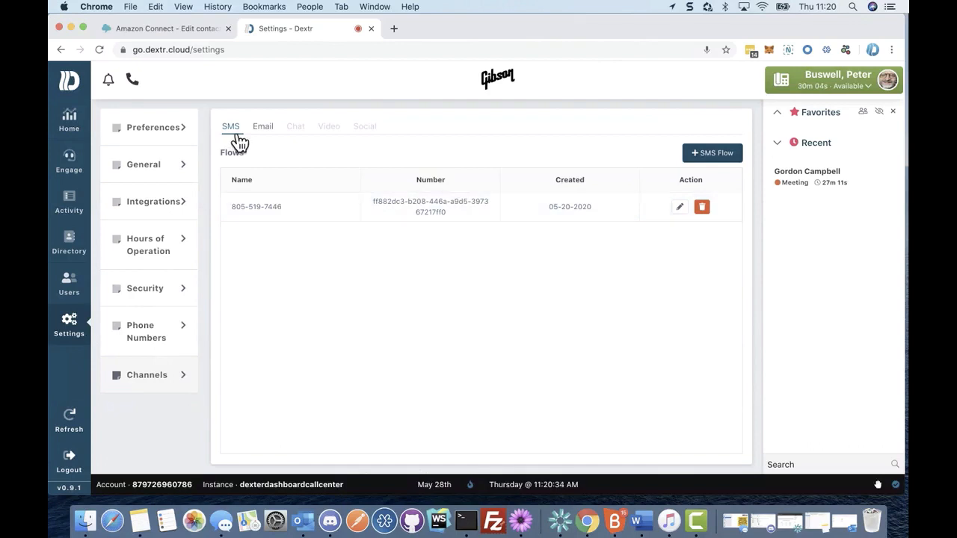
click(268, 133)
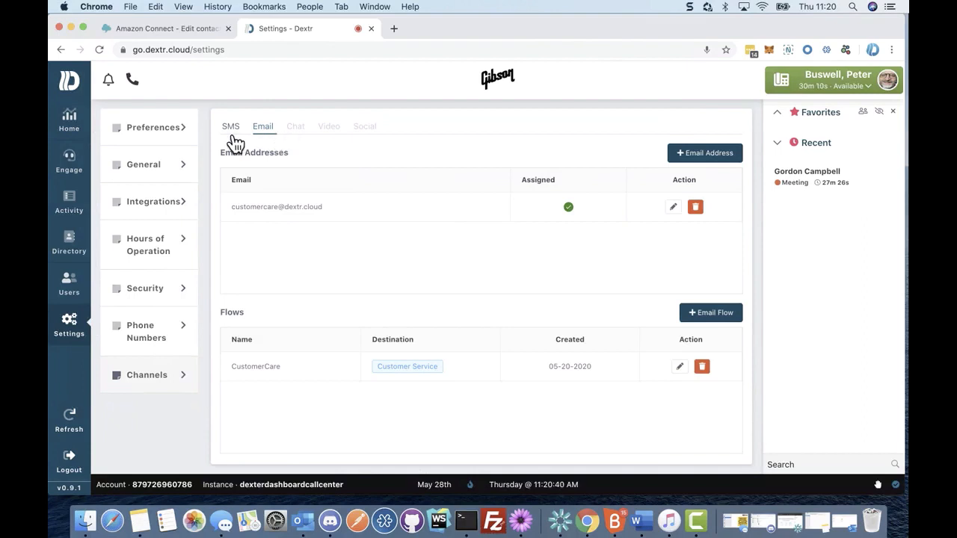
click(233, 139)
click(273, 139)
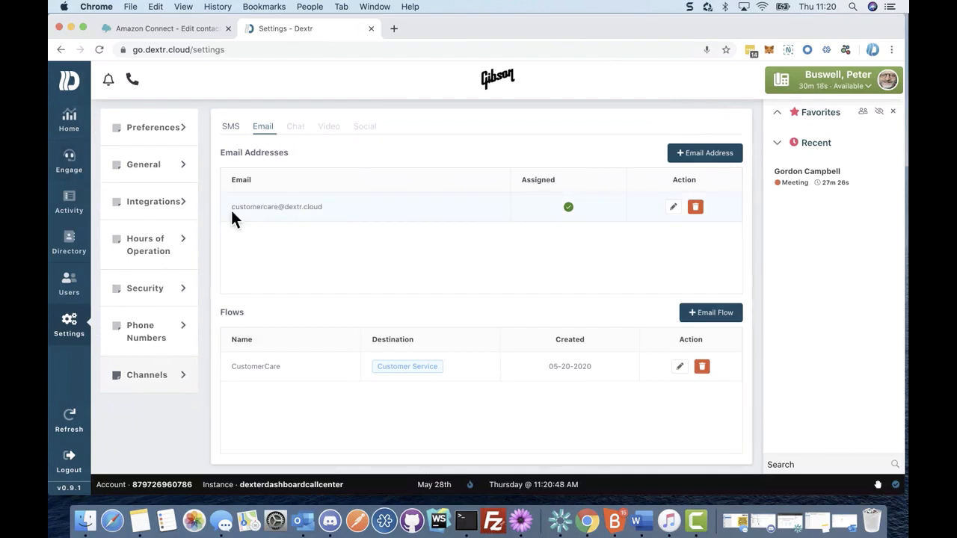
drag(232, 209, 310, 207)
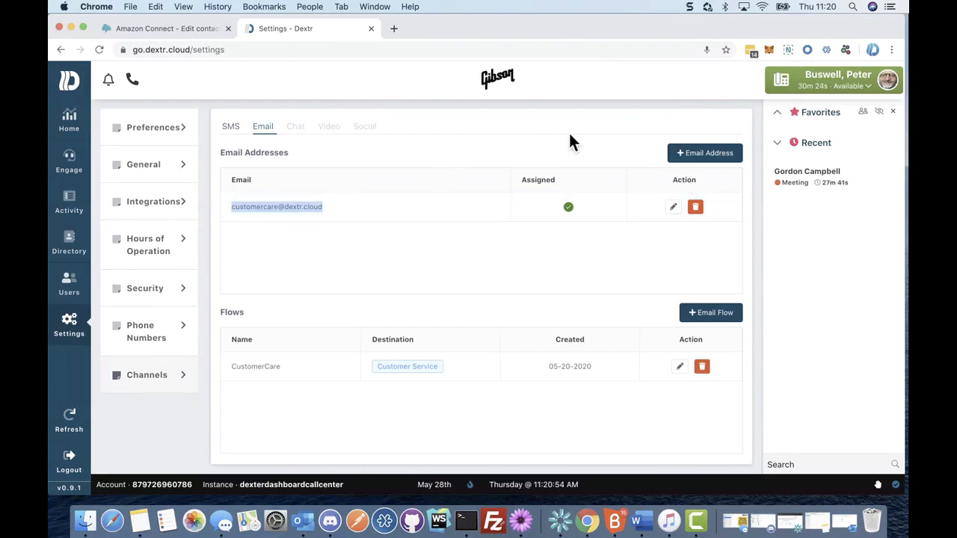
Inspect the customer care email address's IMAP and SMTP server settings and close them without saving.
click(675, 209)
click(429, 187)
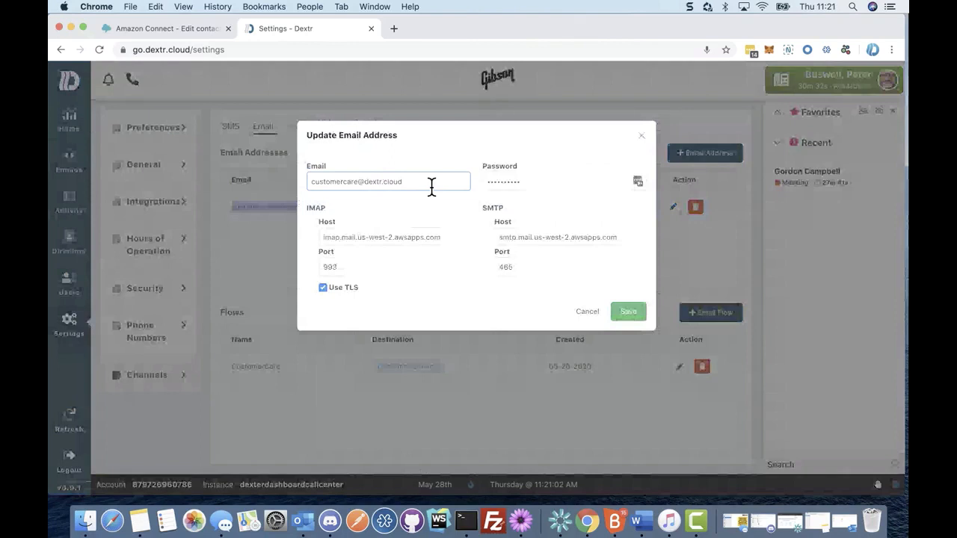
triple_click(305, 184)
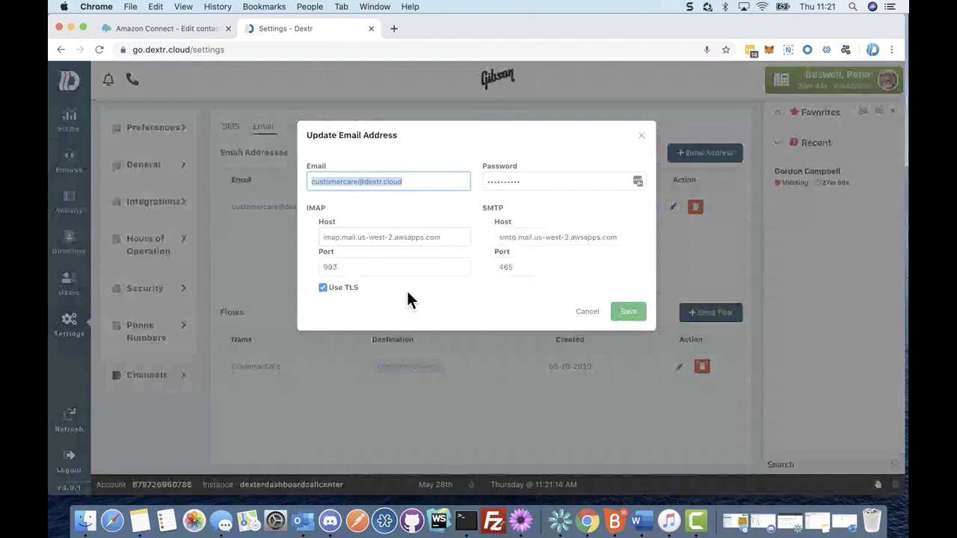
click(595, 314)
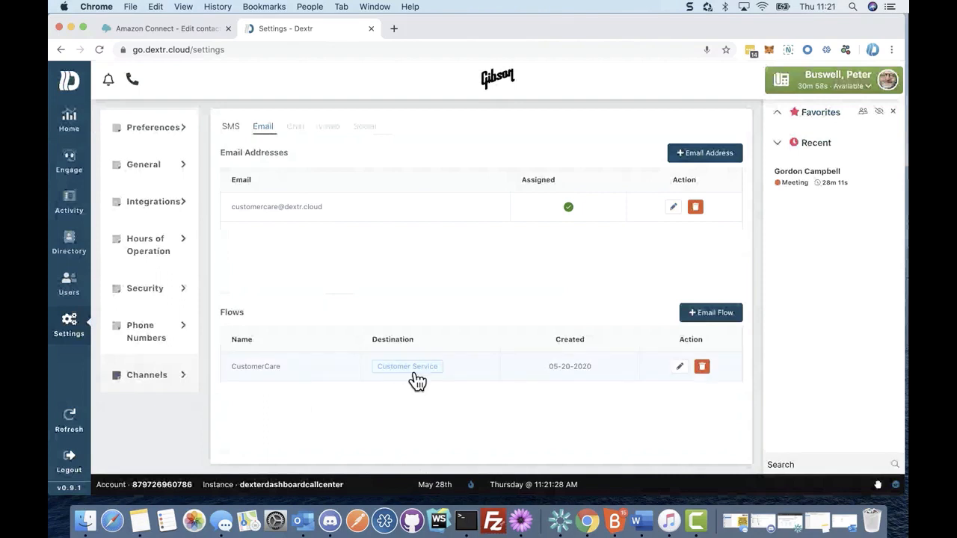
Go through the CustomerCare email flow's address, destination queues, and initial and final responses, and save the flow.
click(681, 367)
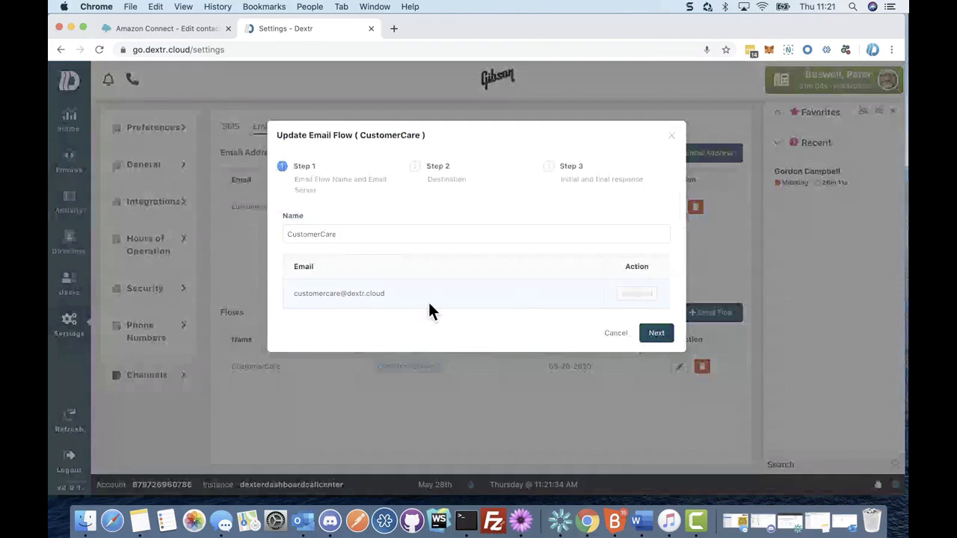
click(651, 334)
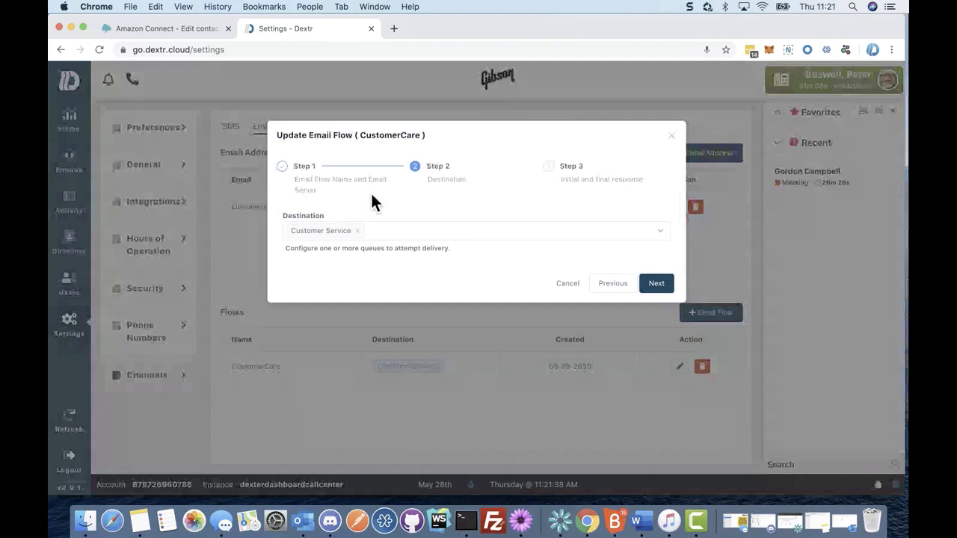
click(394, 244)
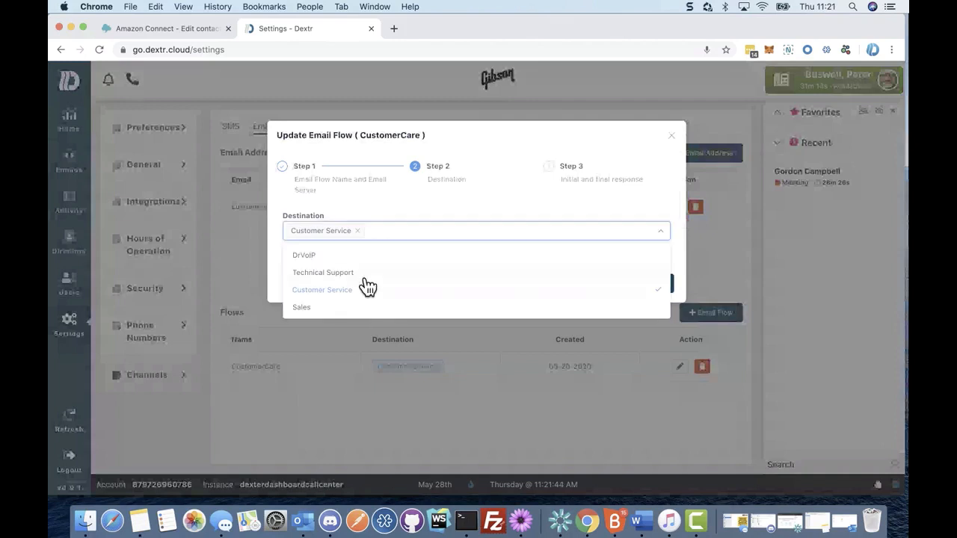
click(376, 196)
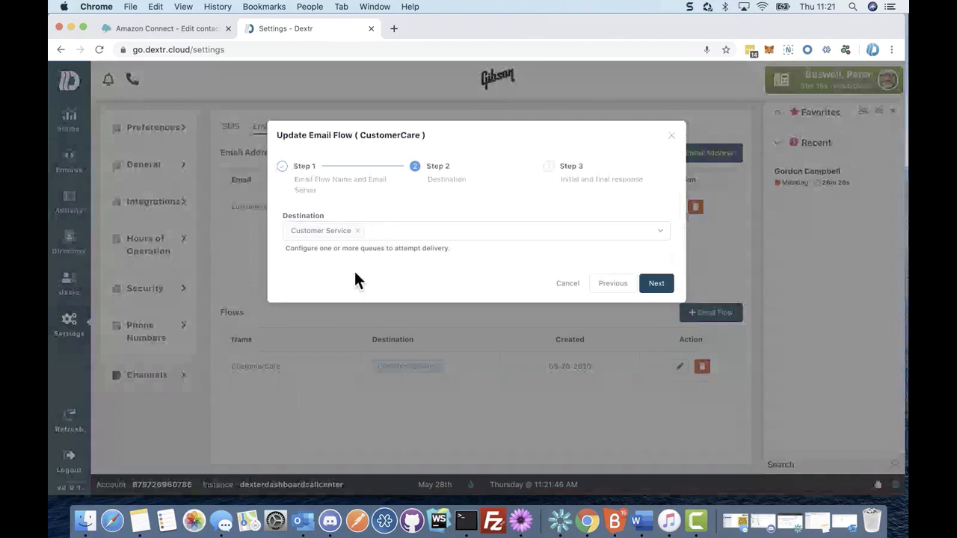
click(656, 283)
drag(435, 265, 288, 258)
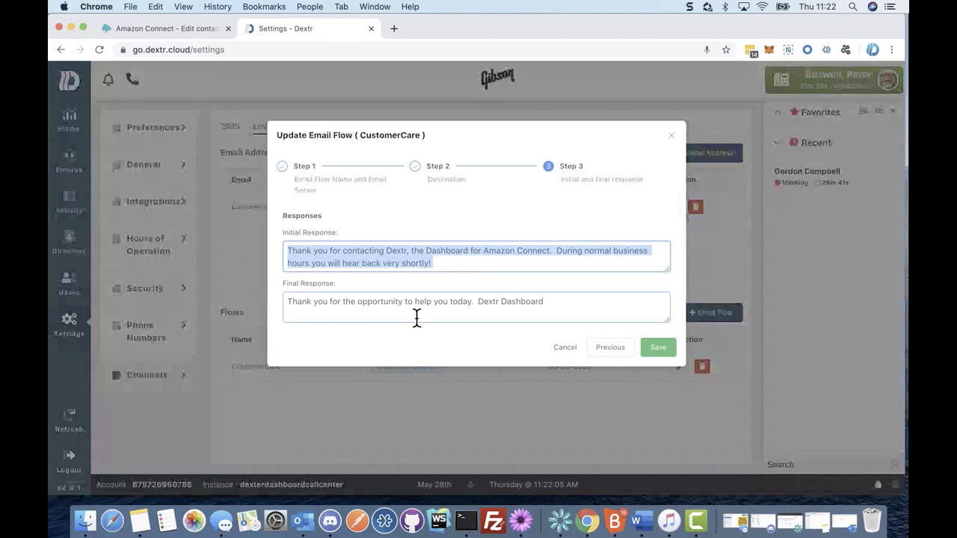
click(551, 307)
drag(550, 306, 299, 301)
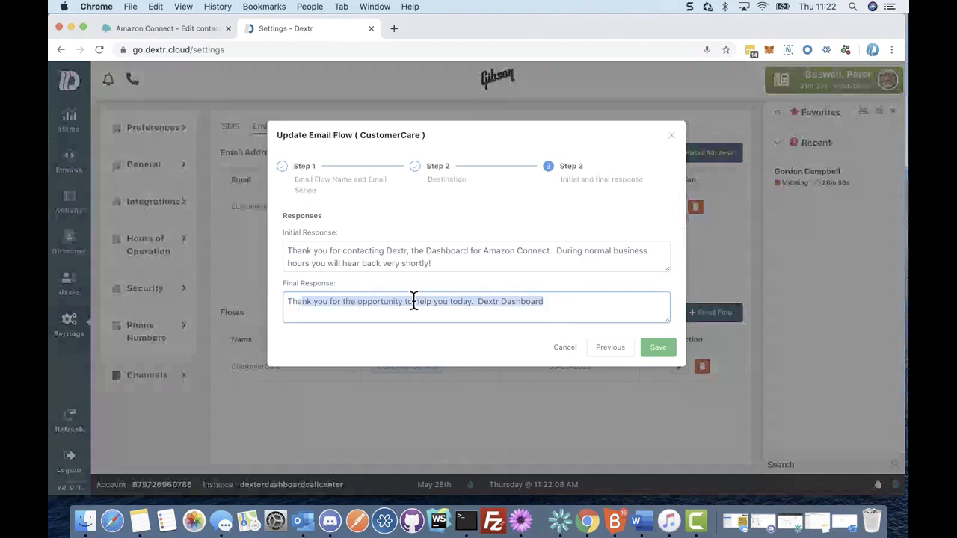
click(656, 351)
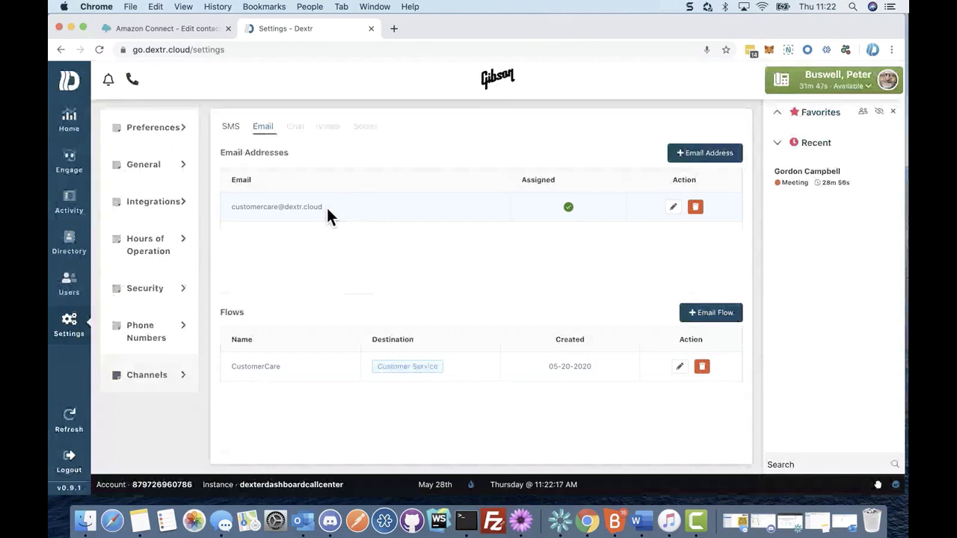
Switch to Outlook to view the inbox, and return to Dextr's SMS channel settings.
click(306, 525)
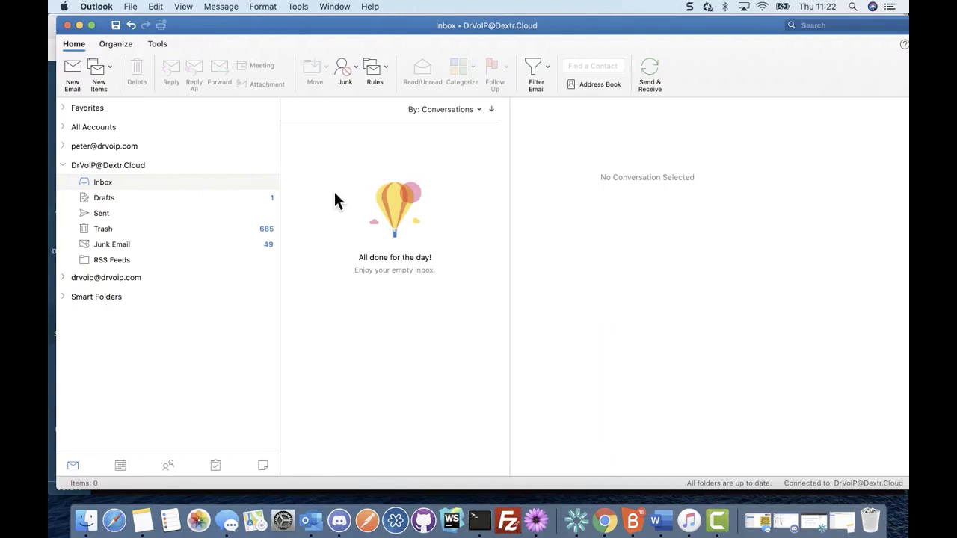
click(80, 25)
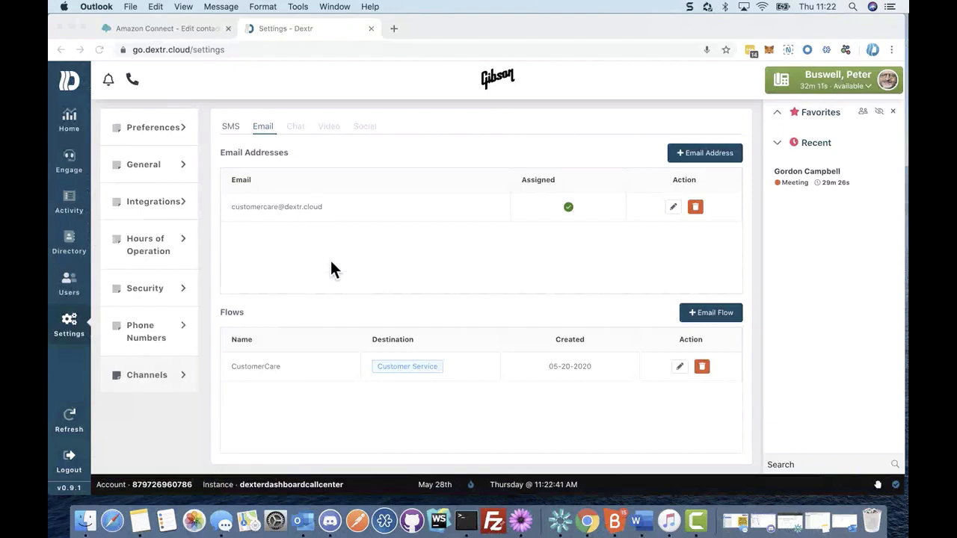
click(229, 125)
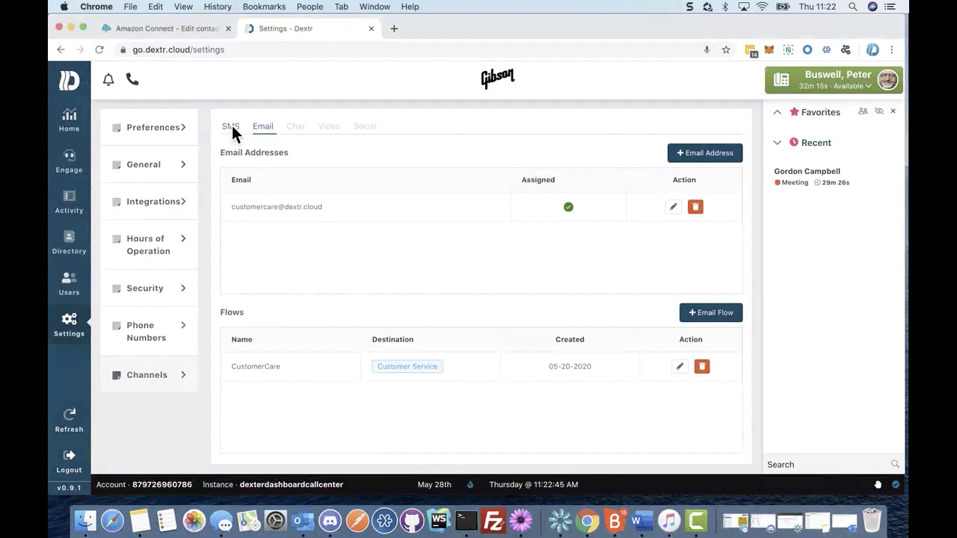
click(231, 126)
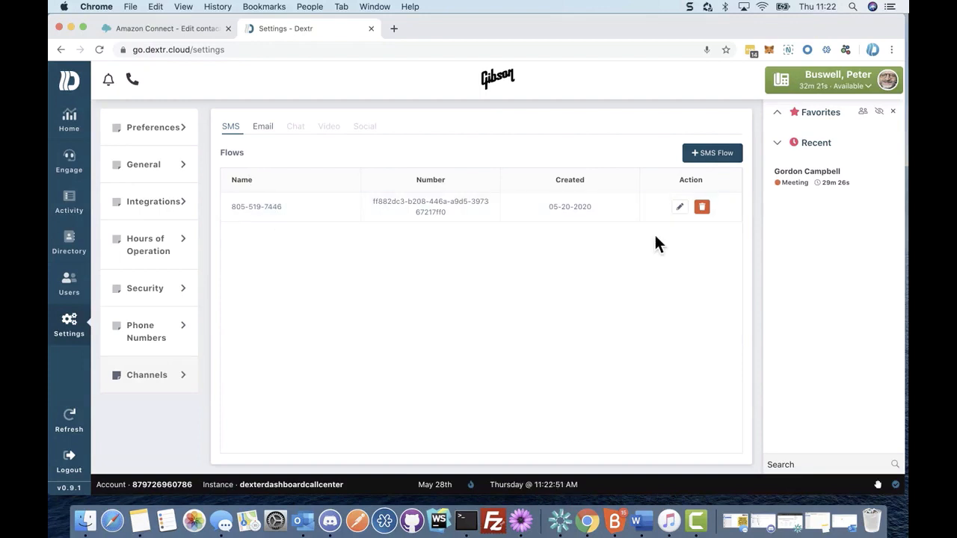
Review the SMS flow's name, keyword map, default destination and responses, and close it without saving.
click(681, 208)
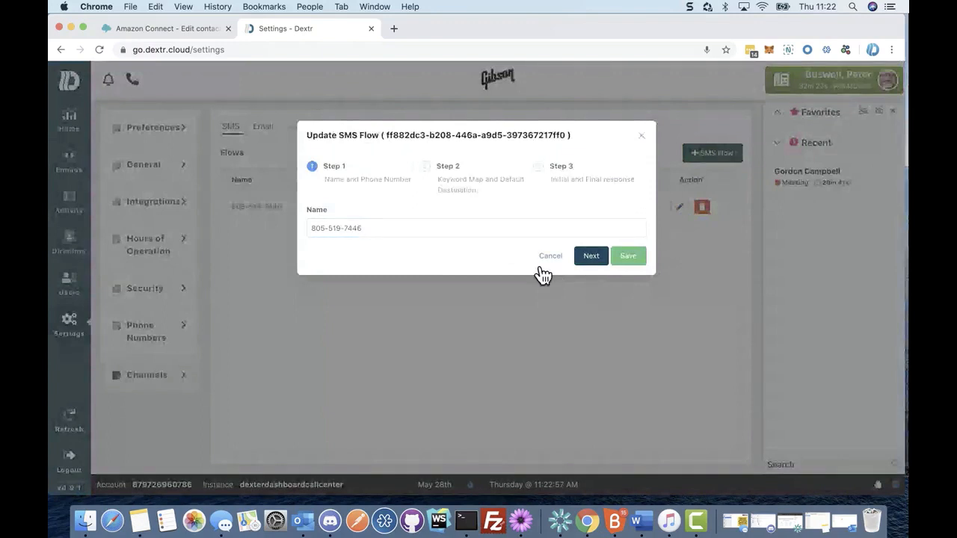
click(596, 259)
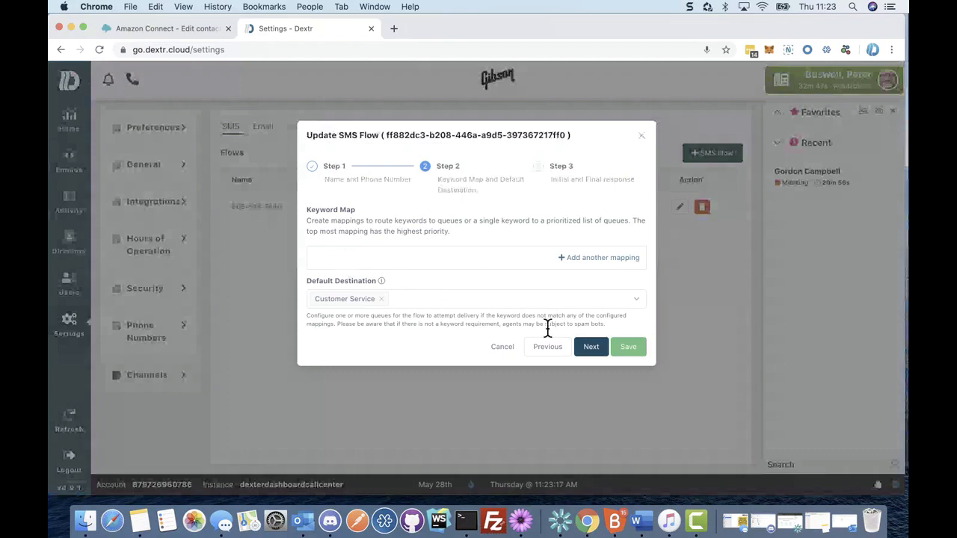
click(597, 351)
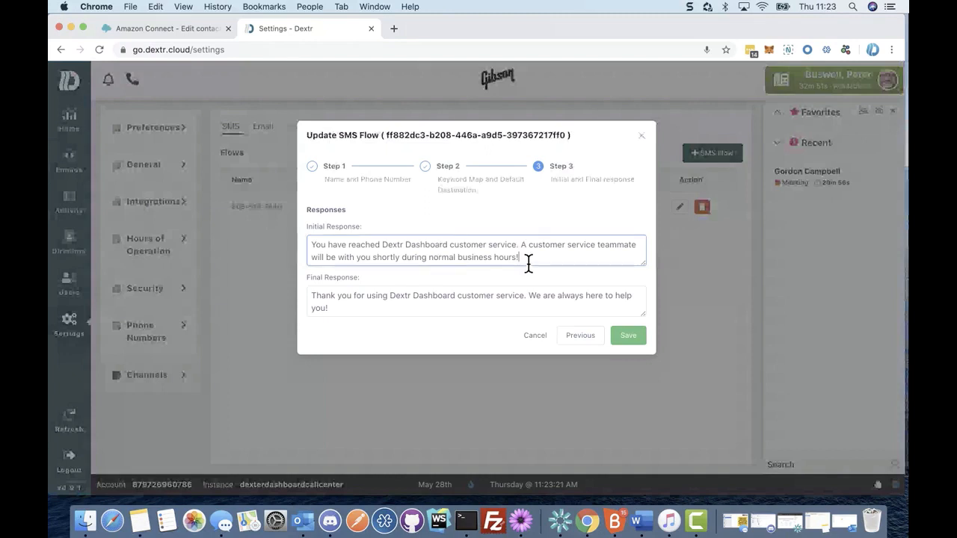
drag(527, 263, 302, 242)
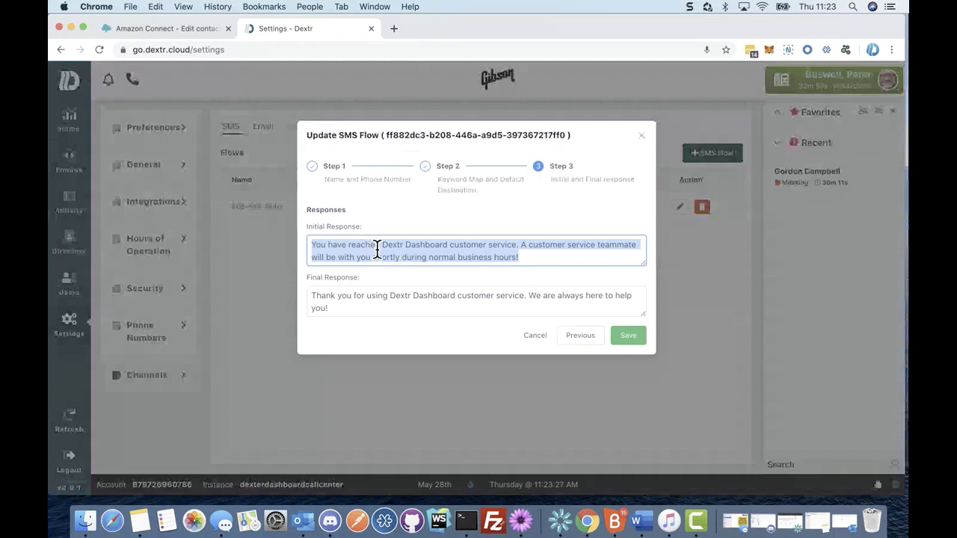
drag(359, 317, 310, 303)
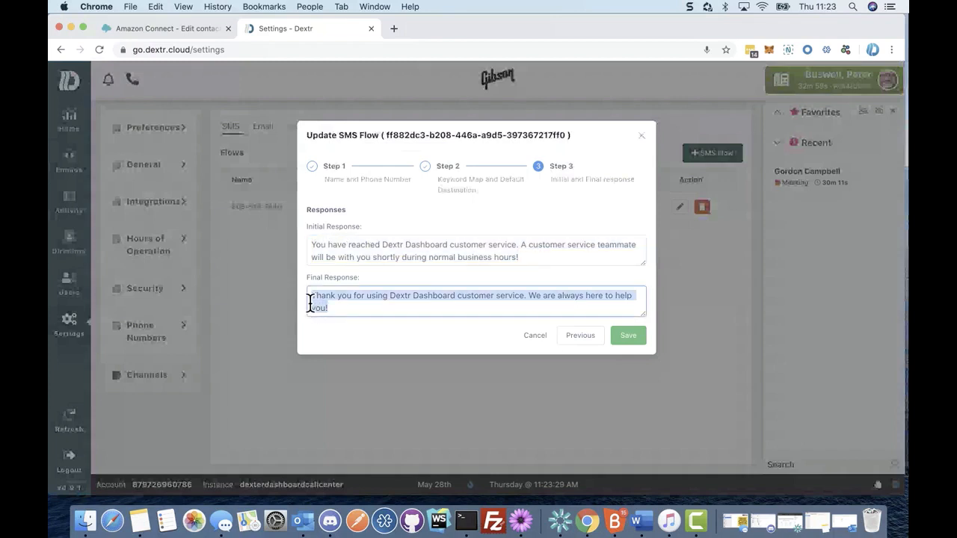
click(537, 338)
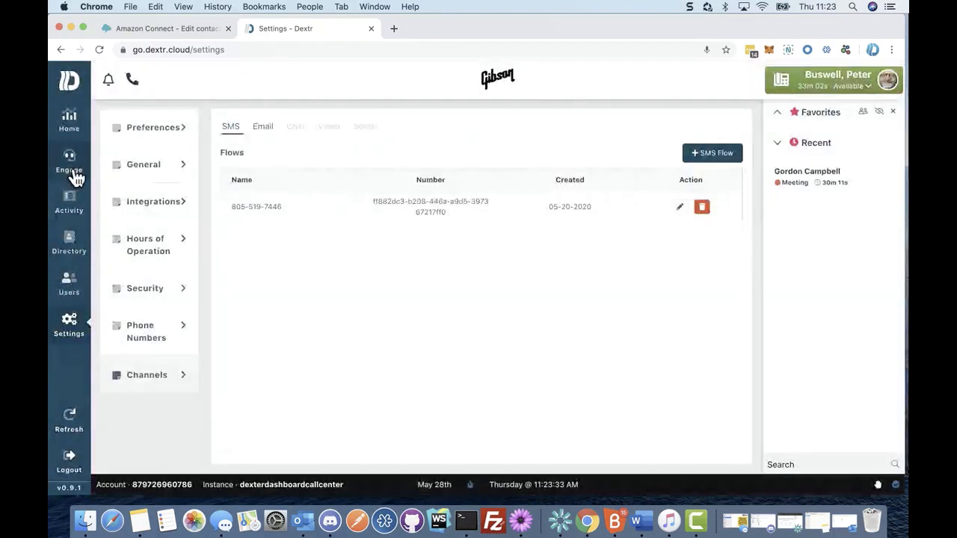
Open the Engage page, check the incoming voice call's number and contact attributes, and accept the call.
click(74, 173)
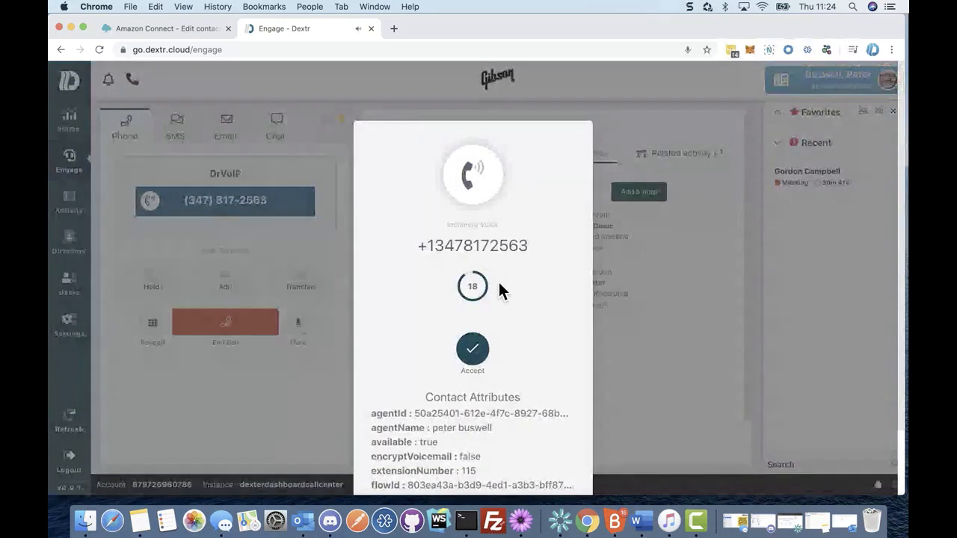
drag(420, 249, 529, 256)
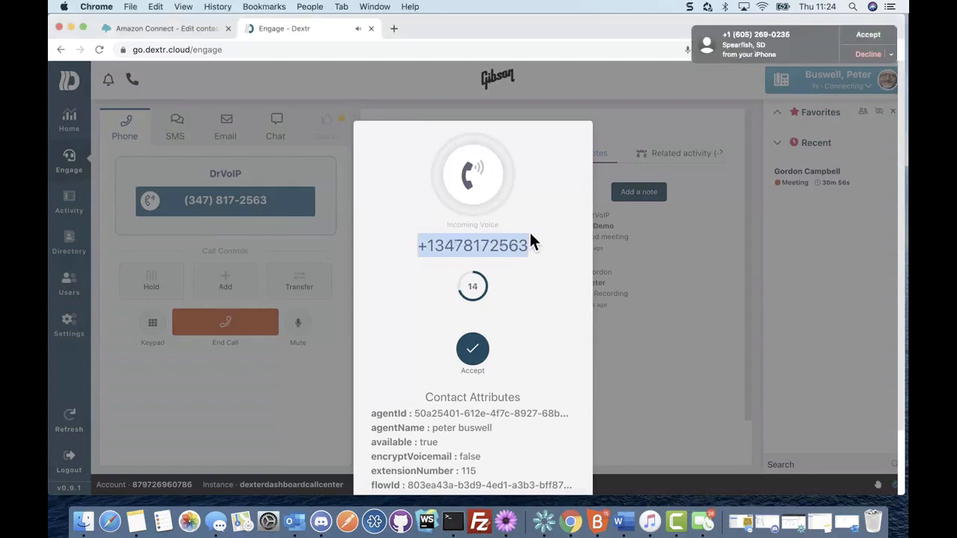
drag(438, 401, 532, 483)
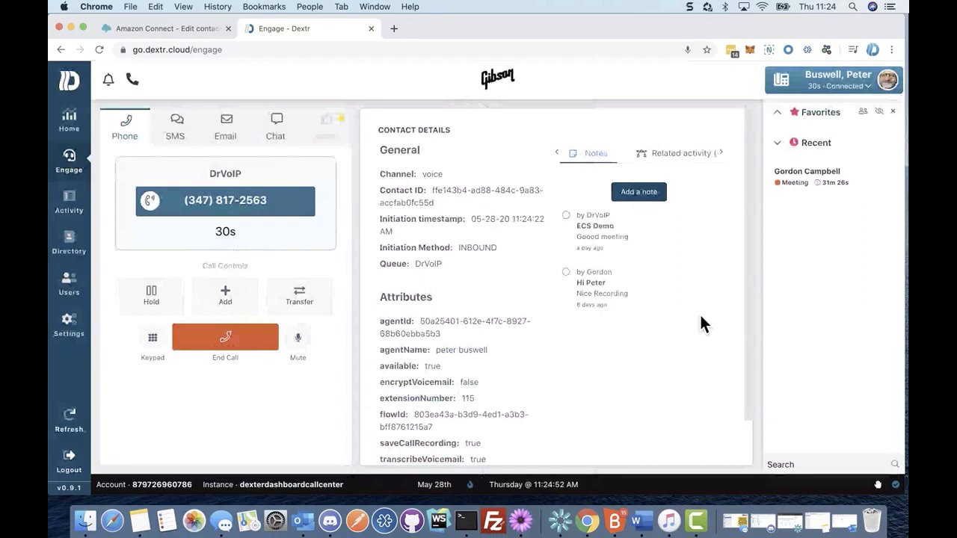
Examine the connected call's general contact details and attributes.
drag(746, 295, 748, 373)
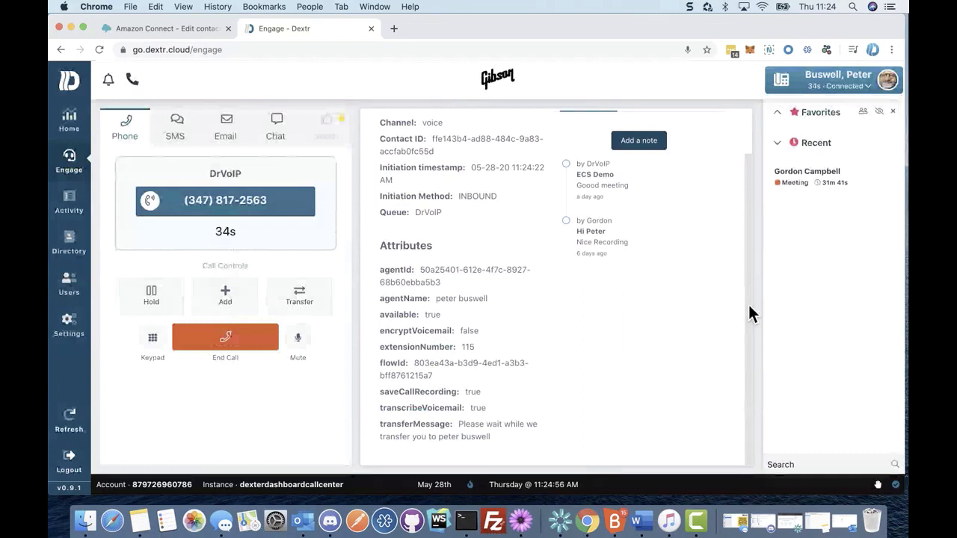
drag(746, 305, 450, 254)
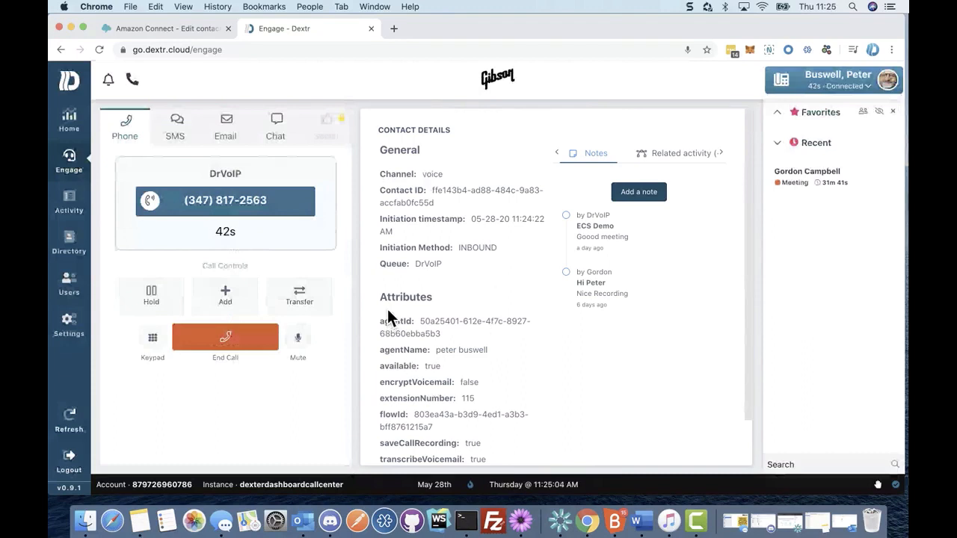
drag(382, 323, 470, 370)
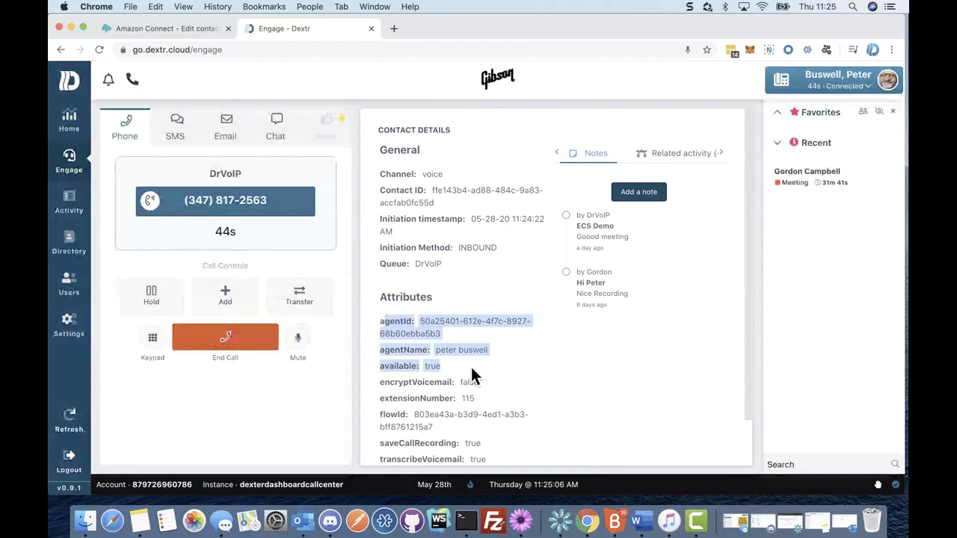
Check the call's remaining attributes and accept the incoming Customer Service email.
scroll(720, 305, down, 2)
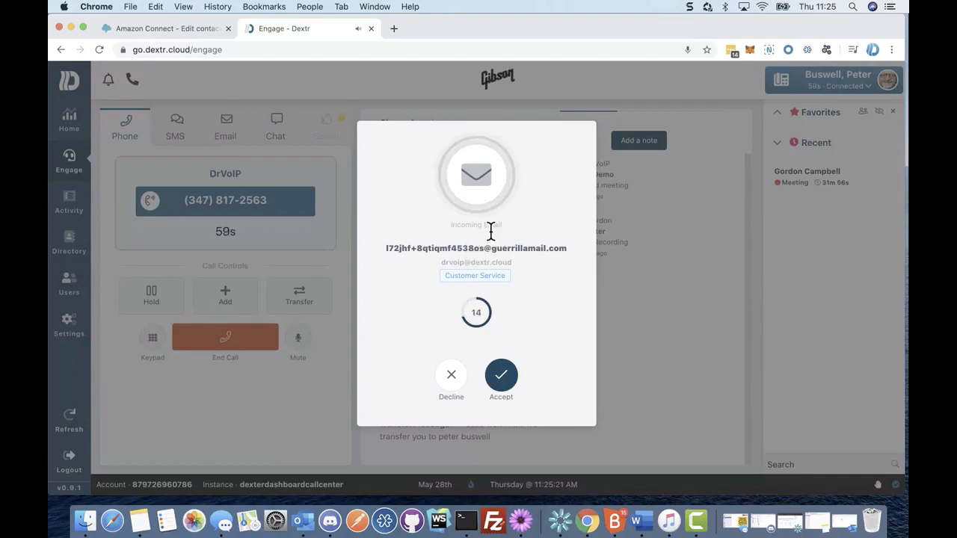
click(510, 378)
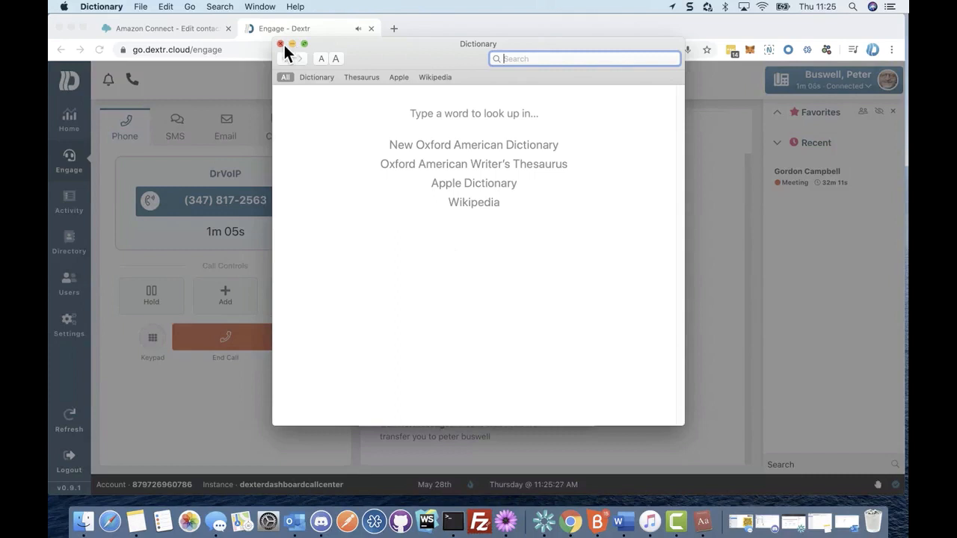
click(280, 43)
click(499, 373)
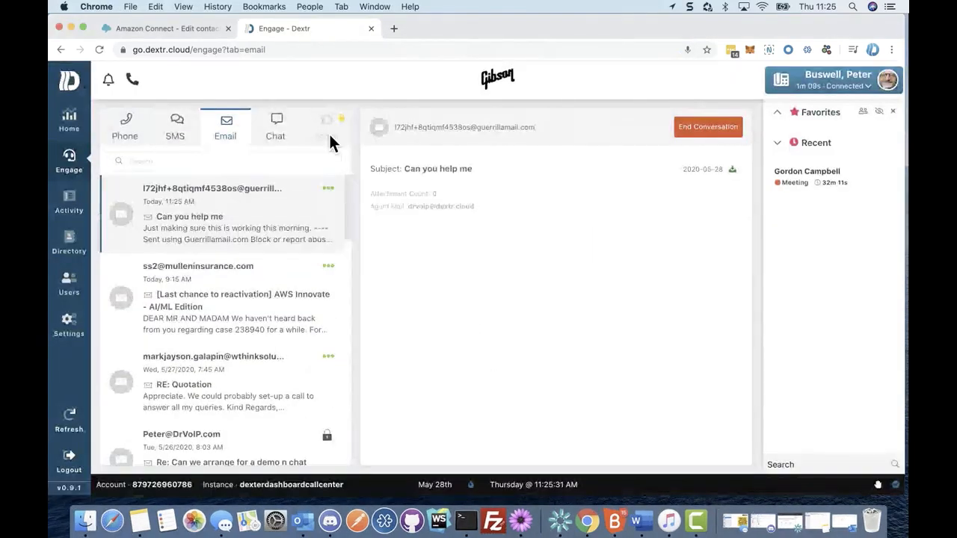
Return to the connected voice call and save a contact note titled "demo atanta" with the body "stuff".
click(135, 135)
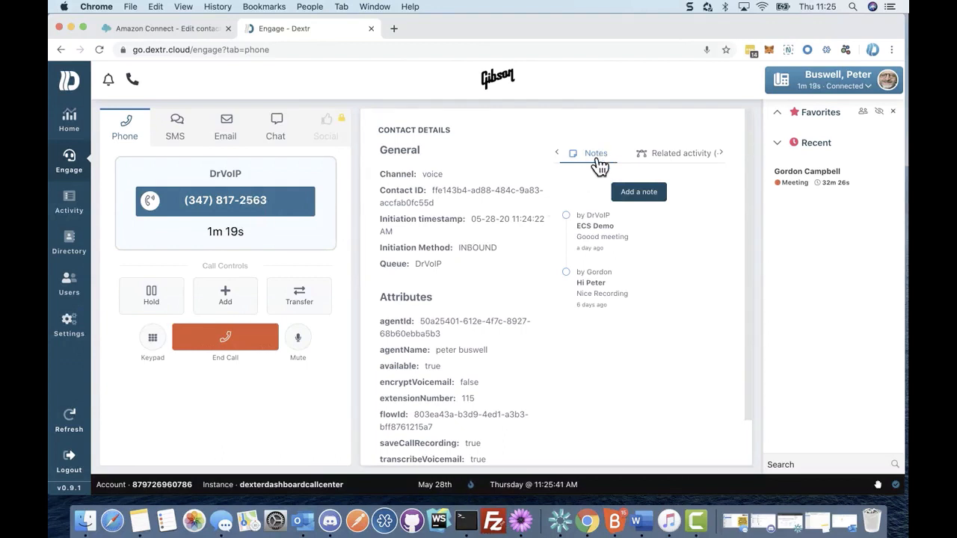
click(645, 203)
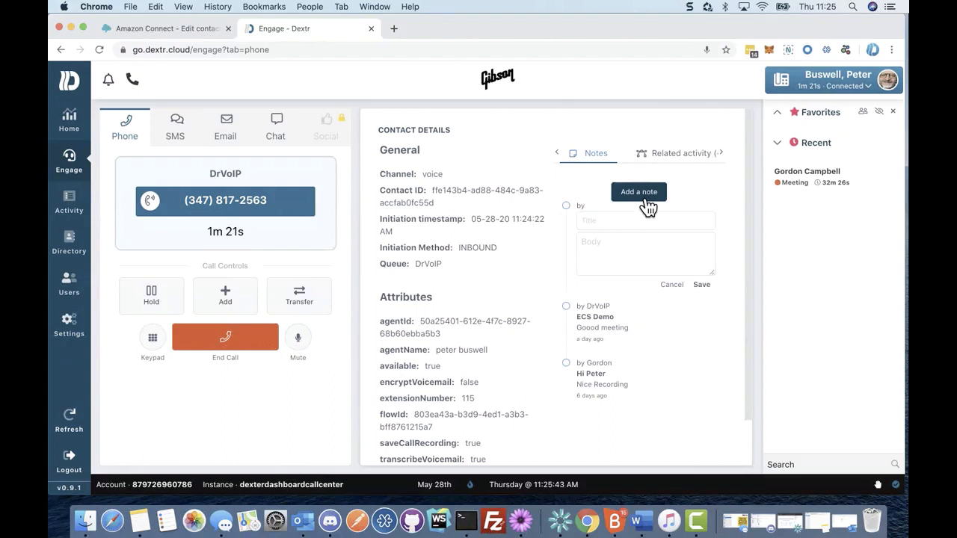
click(612, 226)
text(demo a)
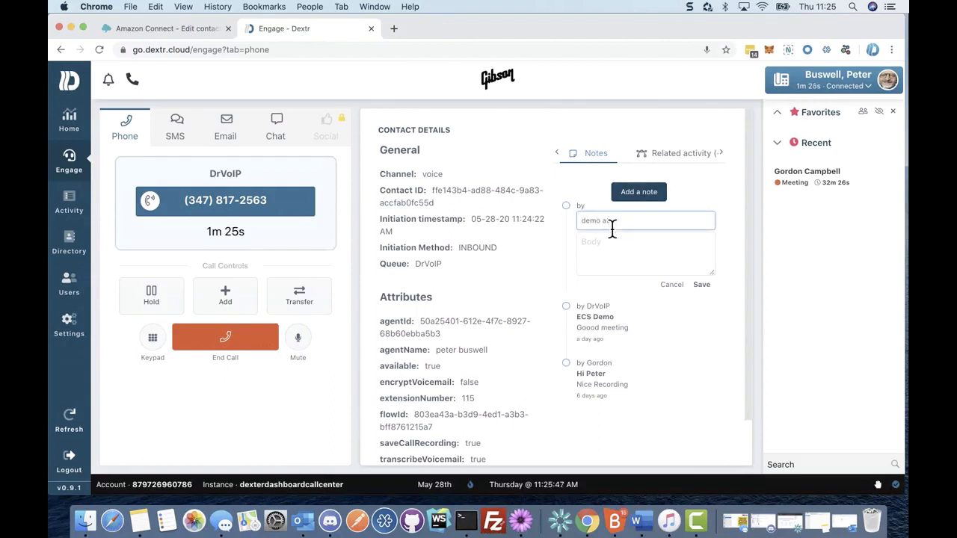
text(tanta)
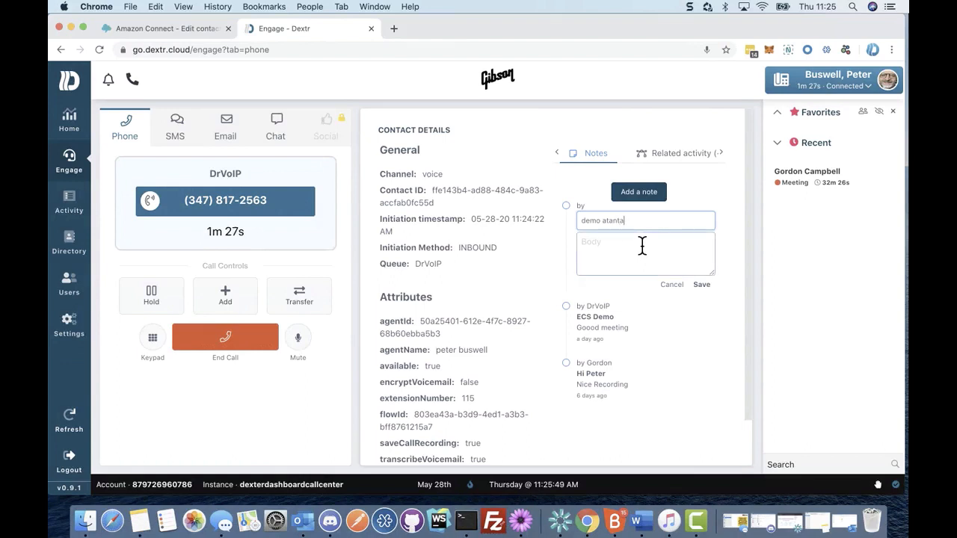
click(622, 249)
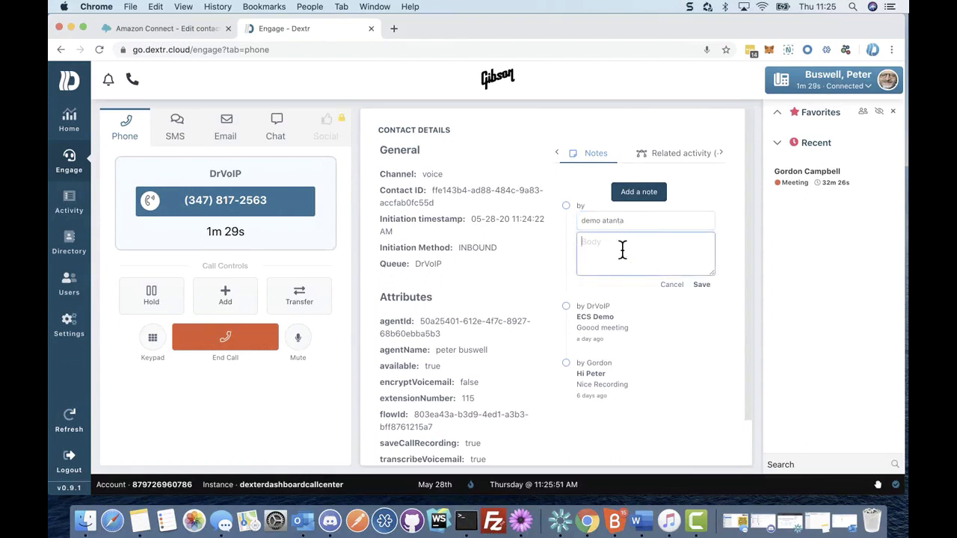
text(stuff)
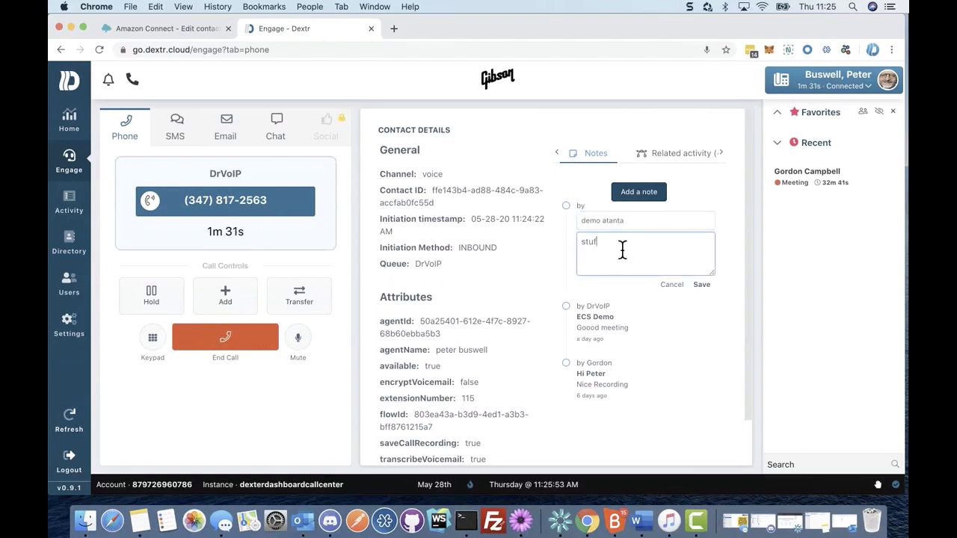
click(702, 284)
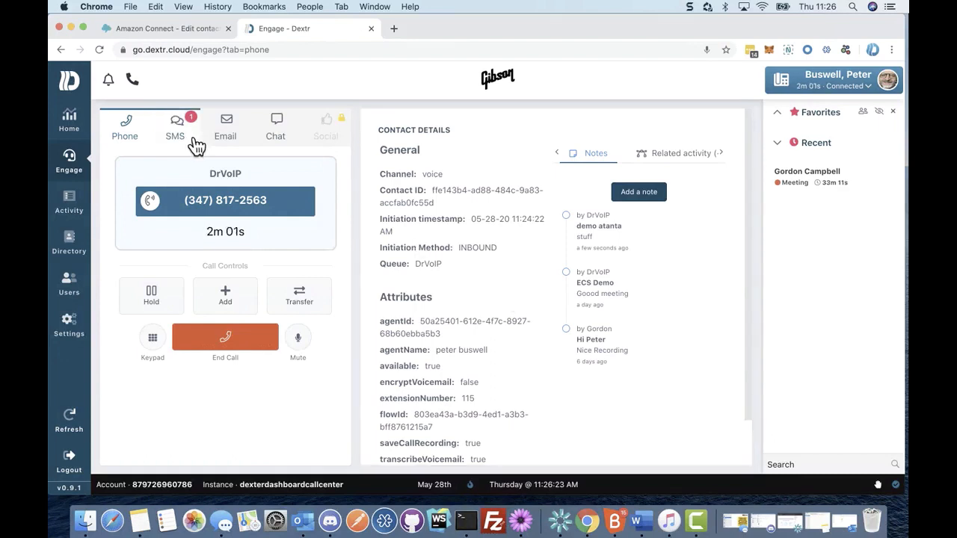
End the voice call and save its call disposition as Sales Call.
click(246, 355)
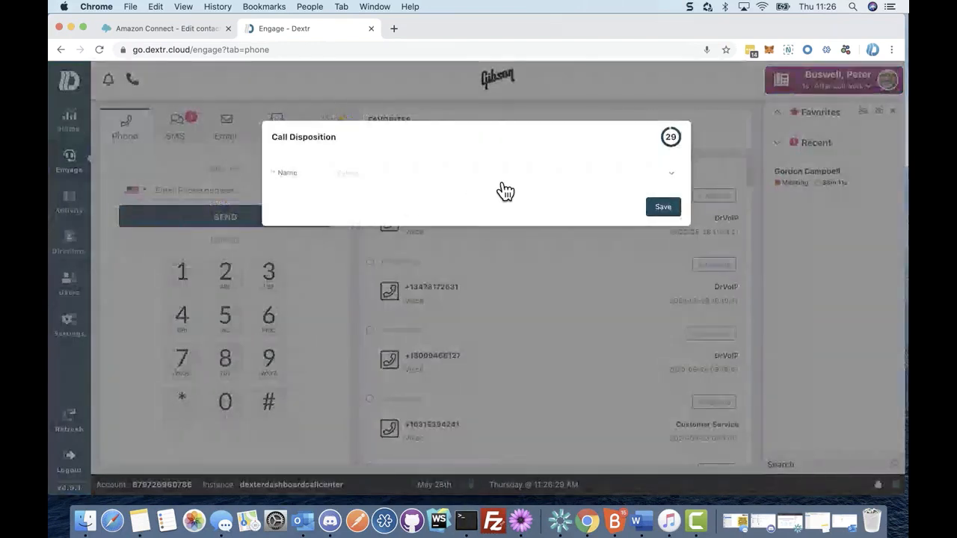
click(503, 183)
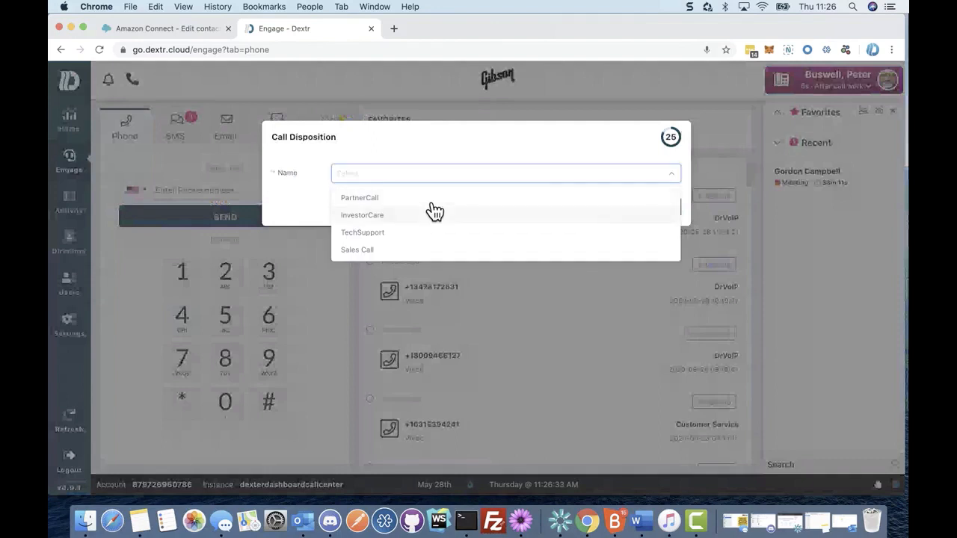
click(428, 259)
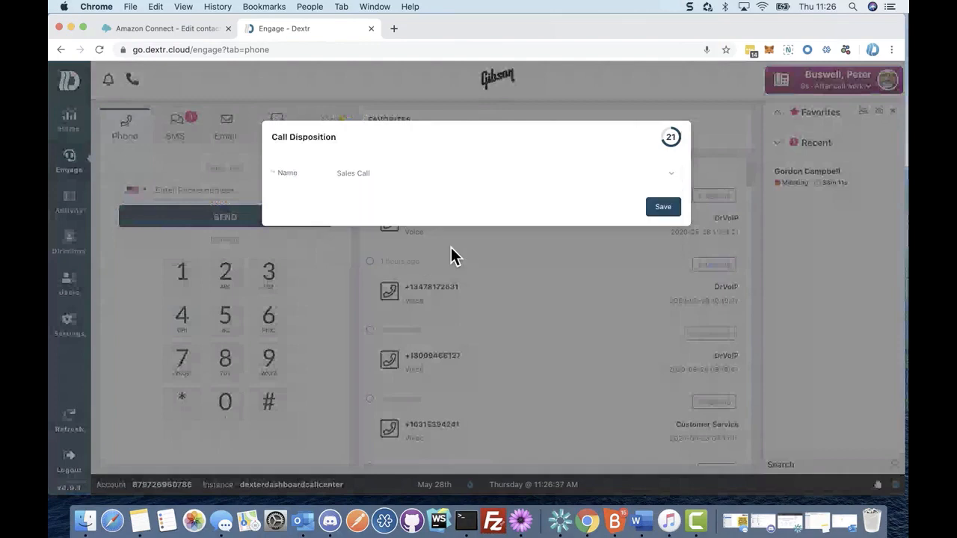
click(667, 209)
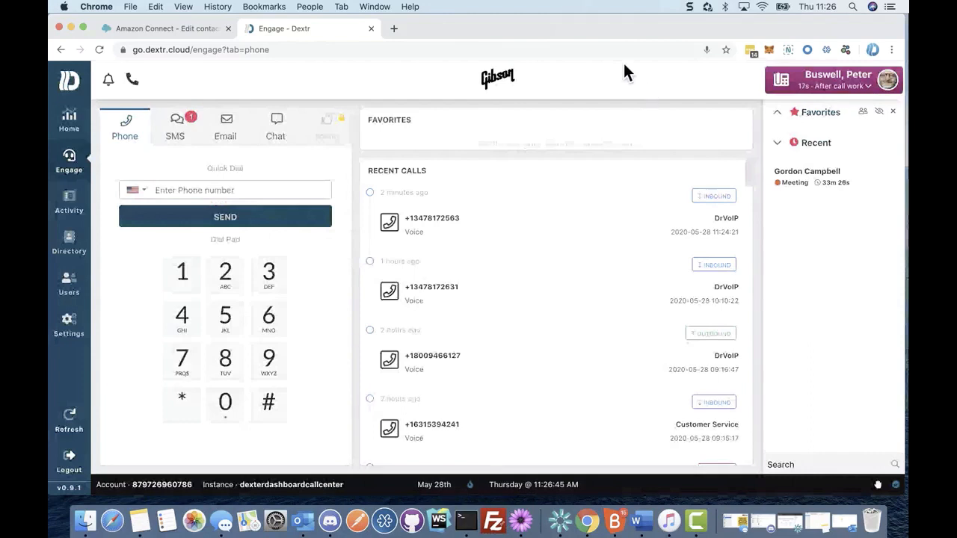
Open the "Can you help me" email conversation, switch to Outlook to reply "yes" to that message, and return to Dextr.
click(234, 138)
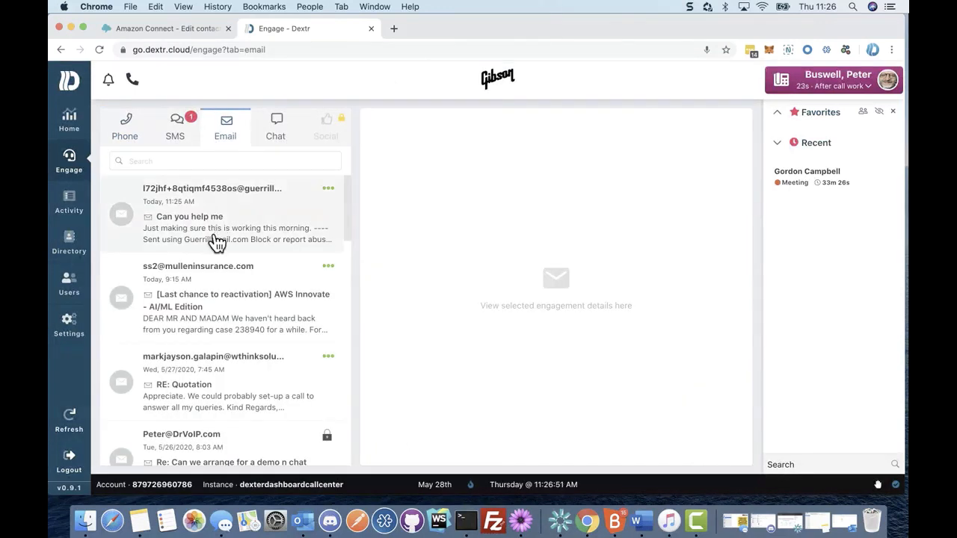
click(217, 241)
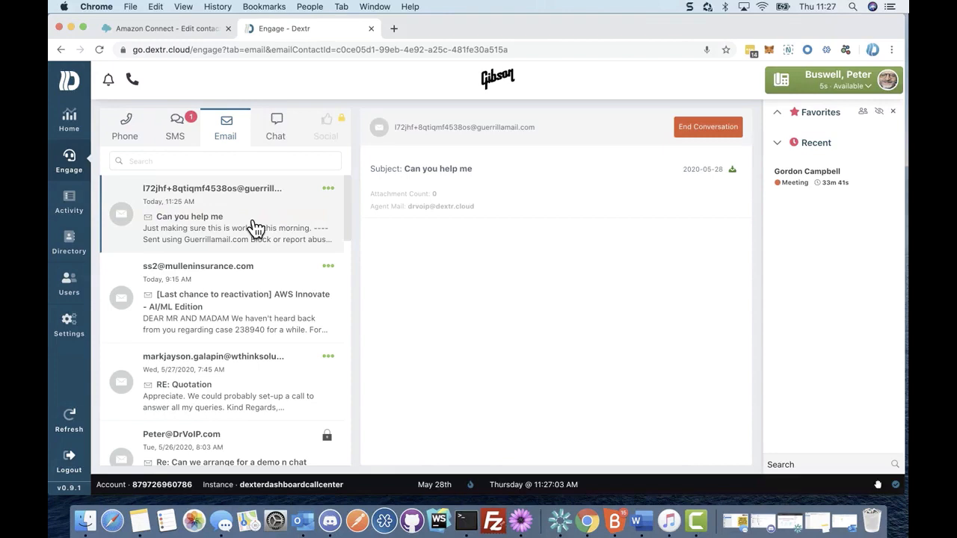
click(305, 523)
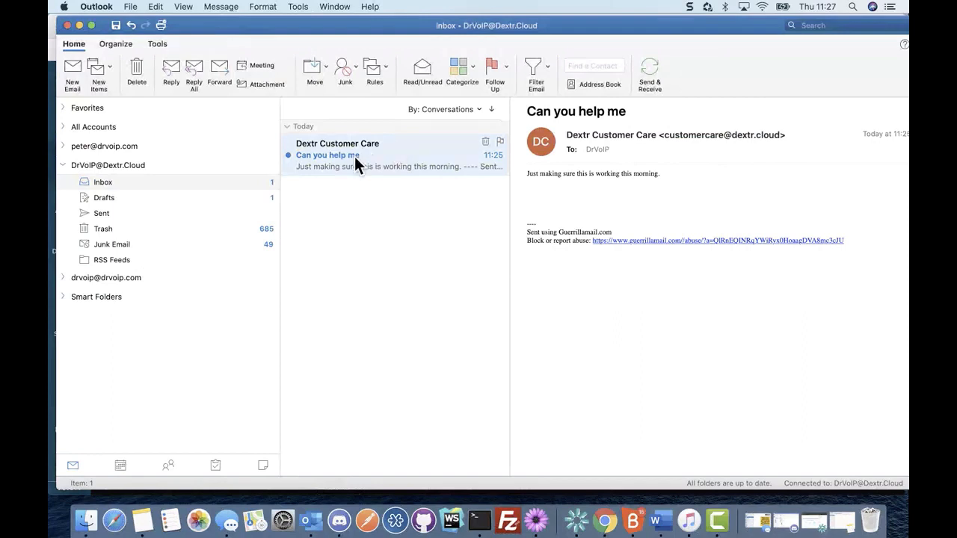
right_click(356, 157)
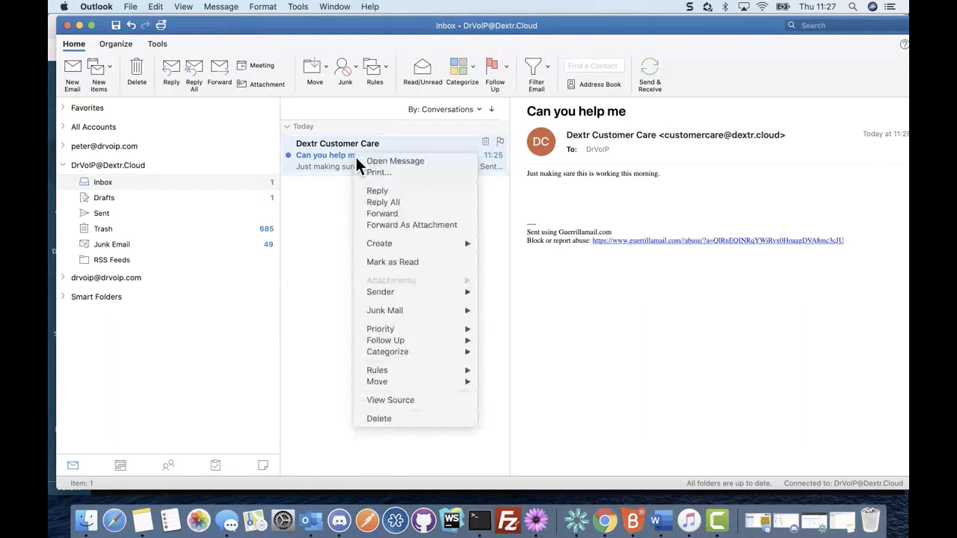
click(381, 193)
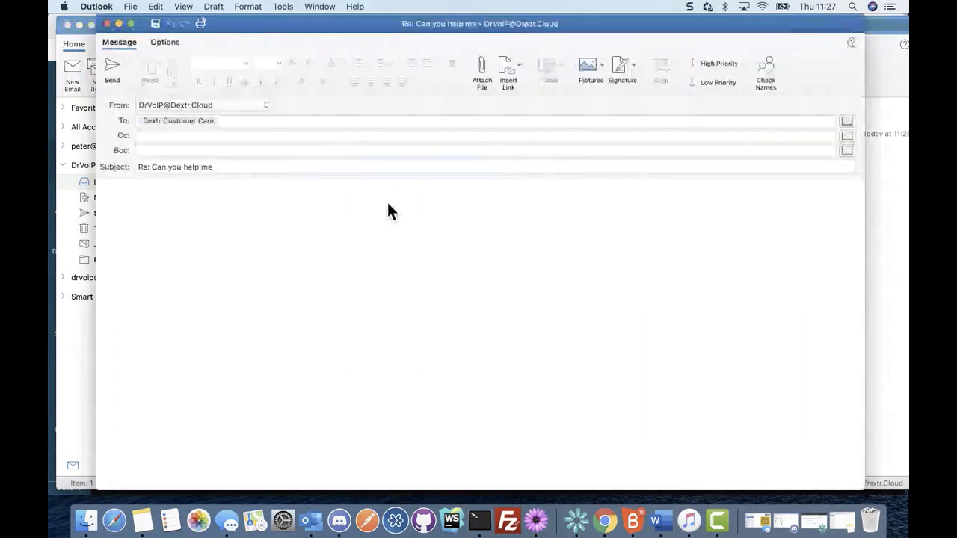
text(yes)
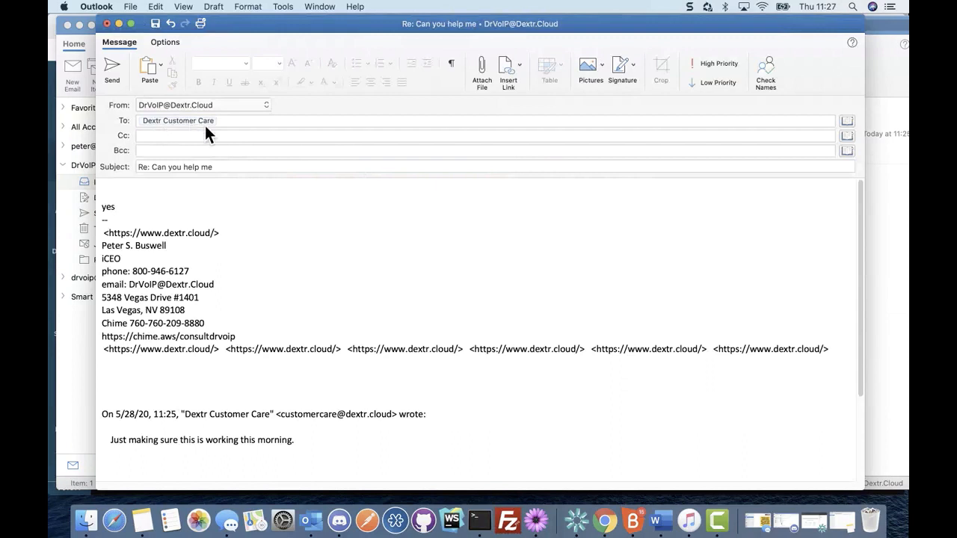
click(114, 69)
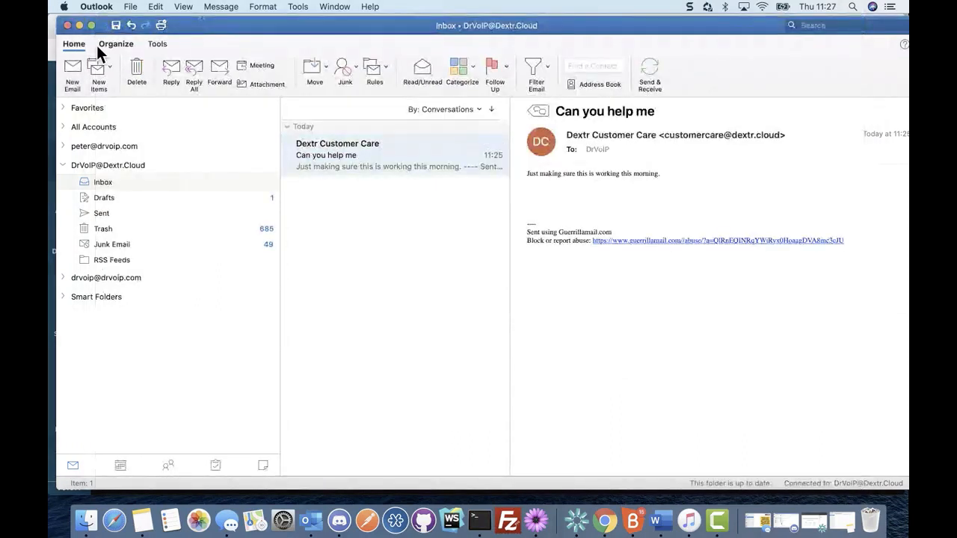
click(80, 25)
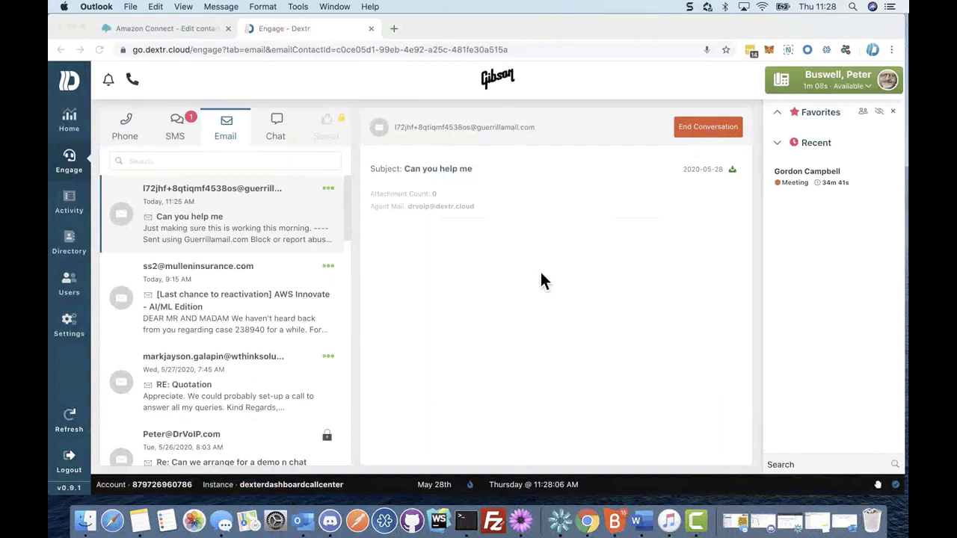
Open the unread "Can you help me" SMS conversation, look over its earlier messages, and send the reply "yes".
click(178, 132)
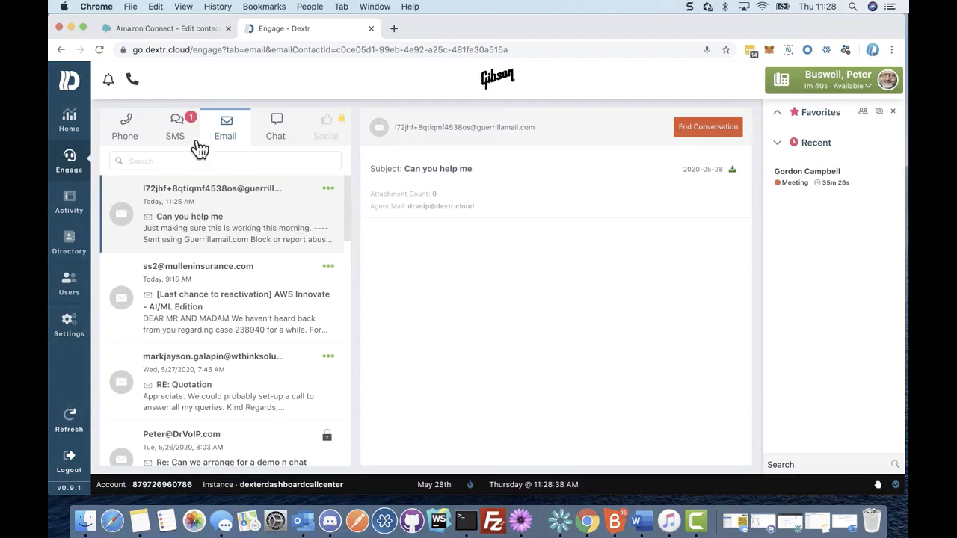
click(182, 134)
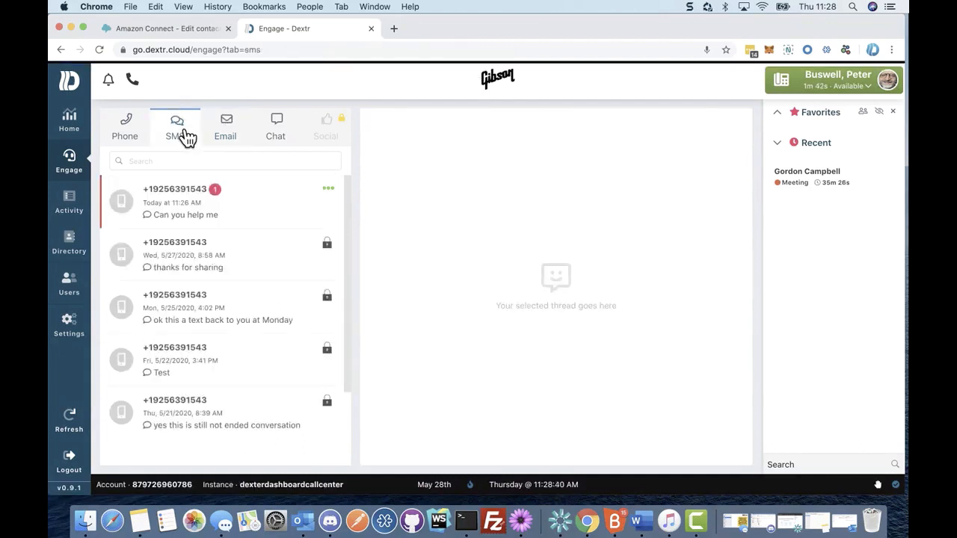
click(187, 221)
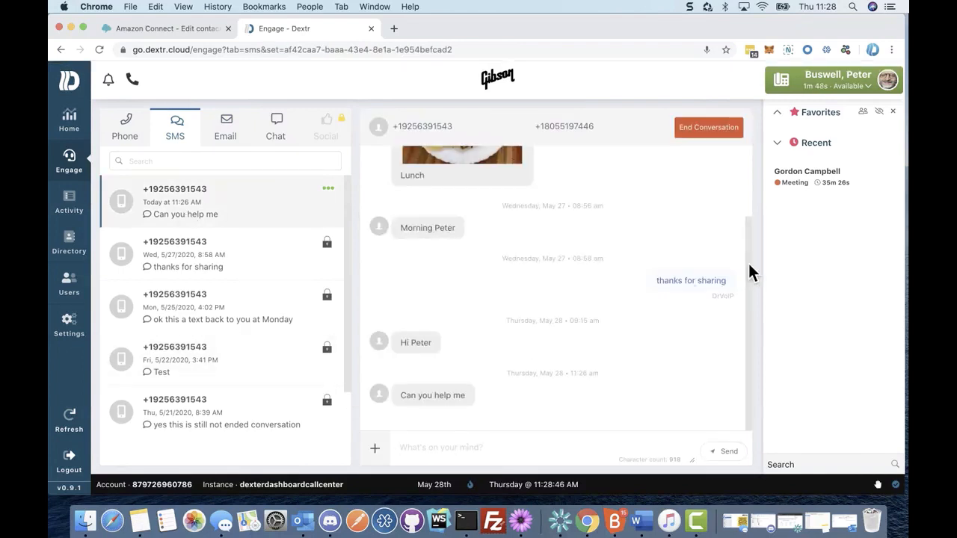
drag(748, 263, 746, 173)
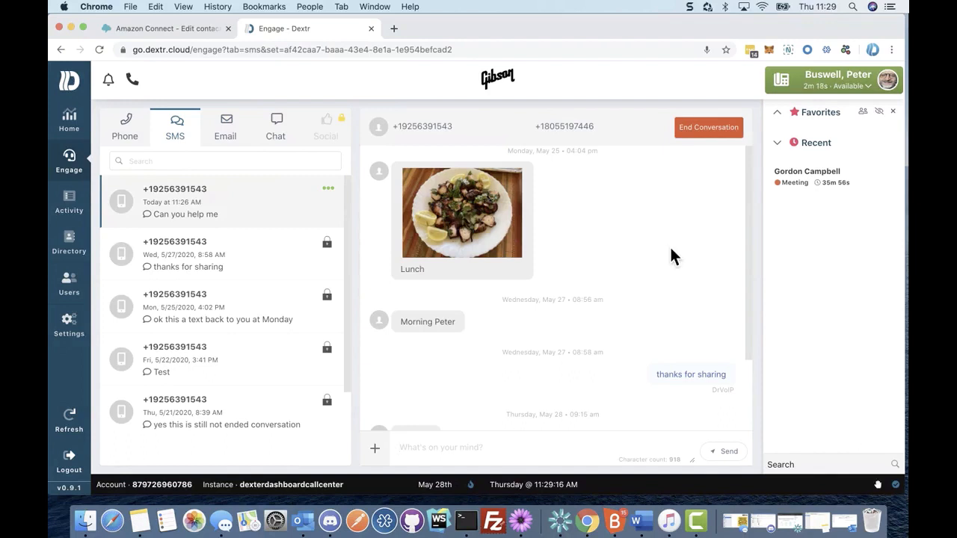
drag(748, 254, 749, 381)
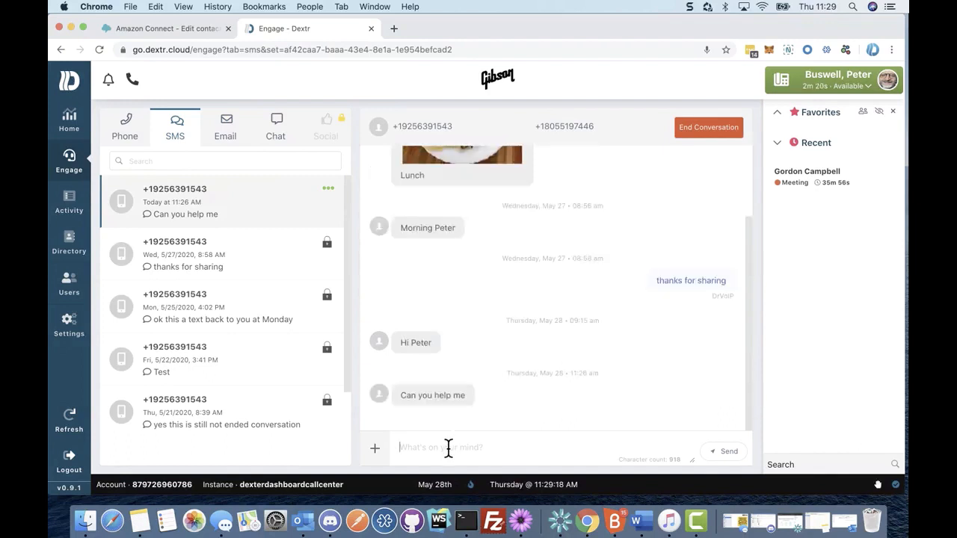
text(yes)
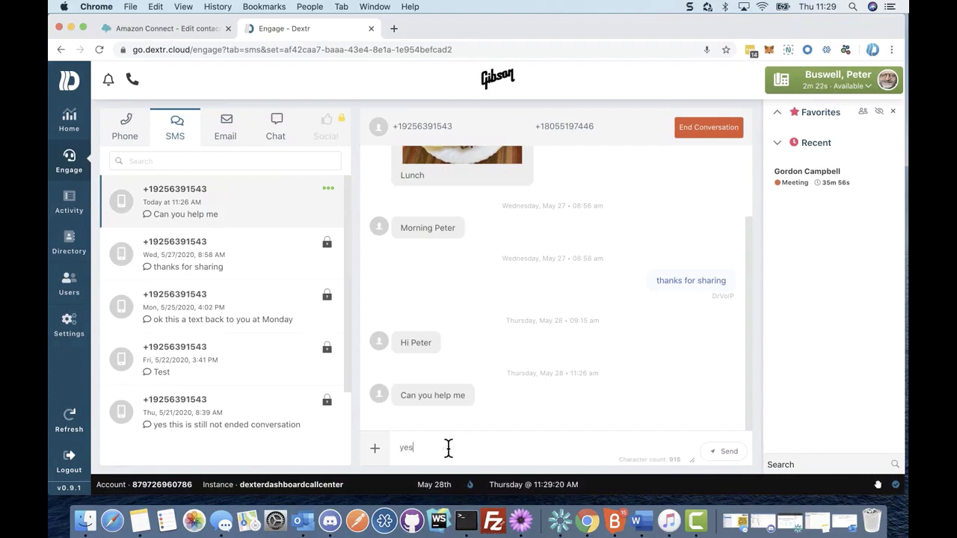
click(722, 453)
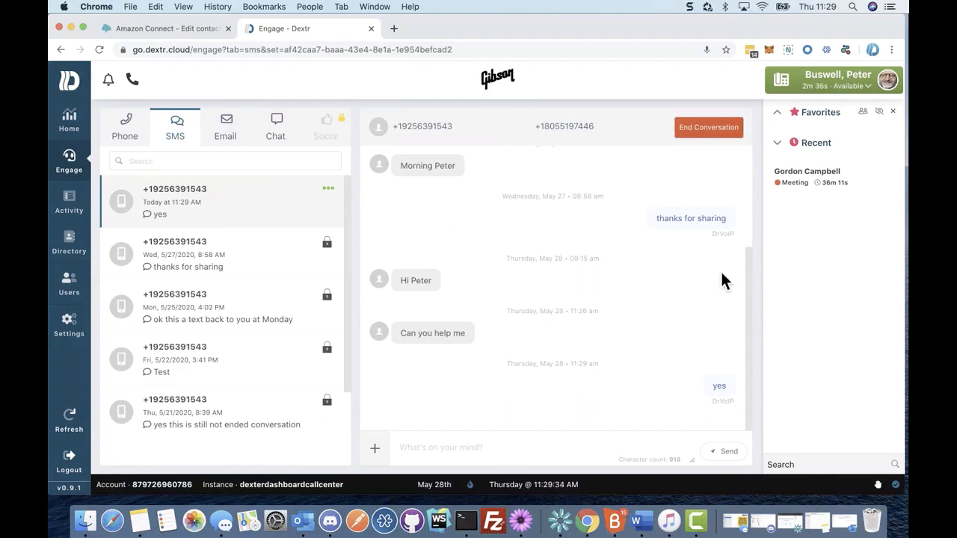
Review the SMS thread's history, from the Lunch picture message to the latest reply.
drag(748, 283, 757, 186)
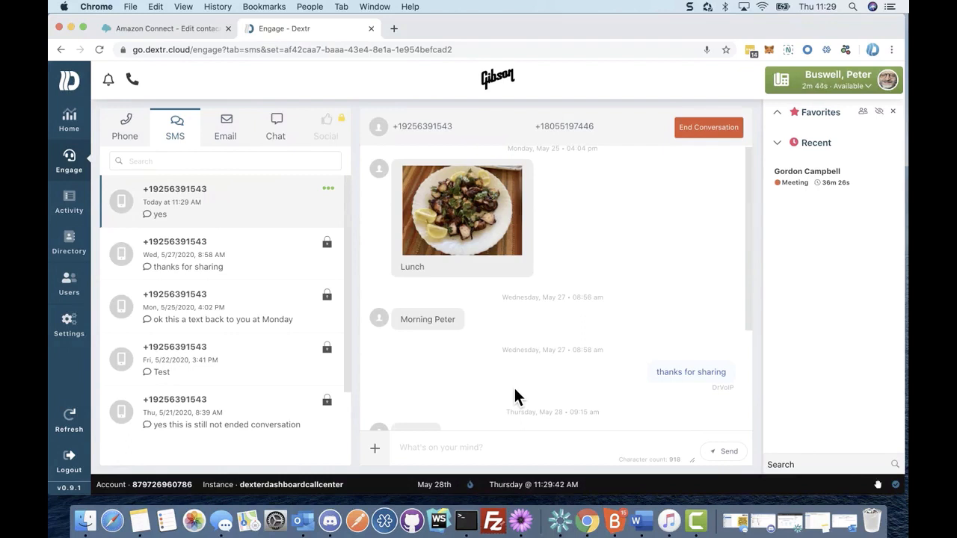
drag(749, 210, 732, 318)
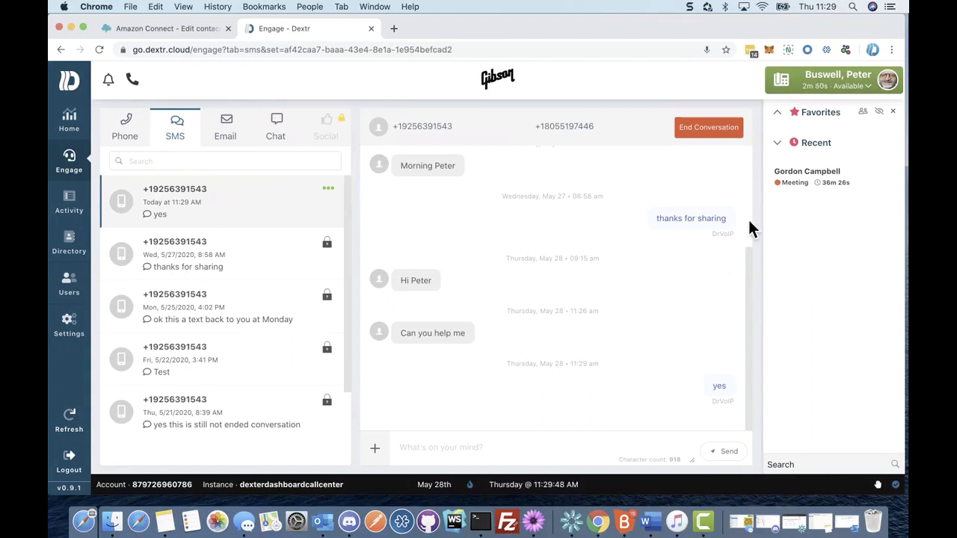
drag(750, 261, 750, 148)
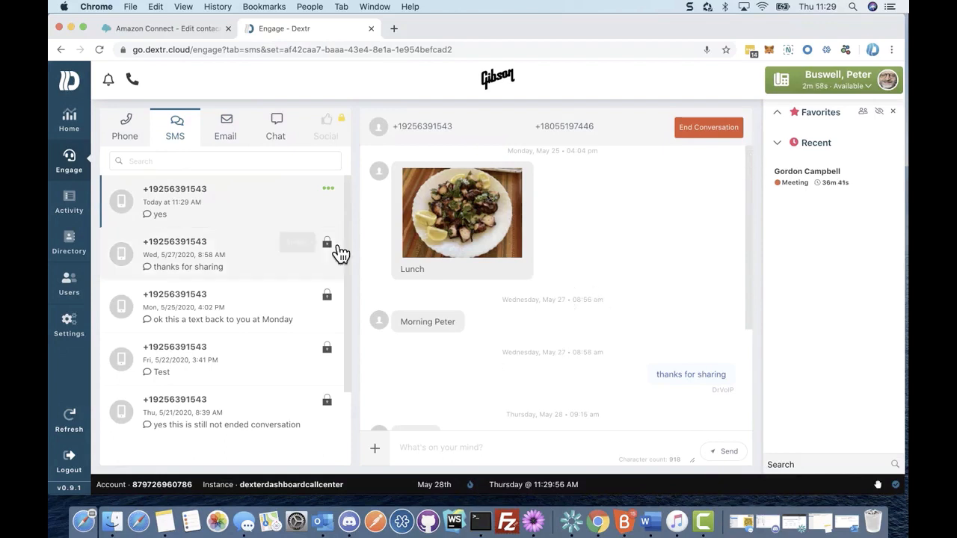
Examine the email channel's "Can you help me", AWS Innovate and "RE: Quotation" conversations.
click(234, 150)
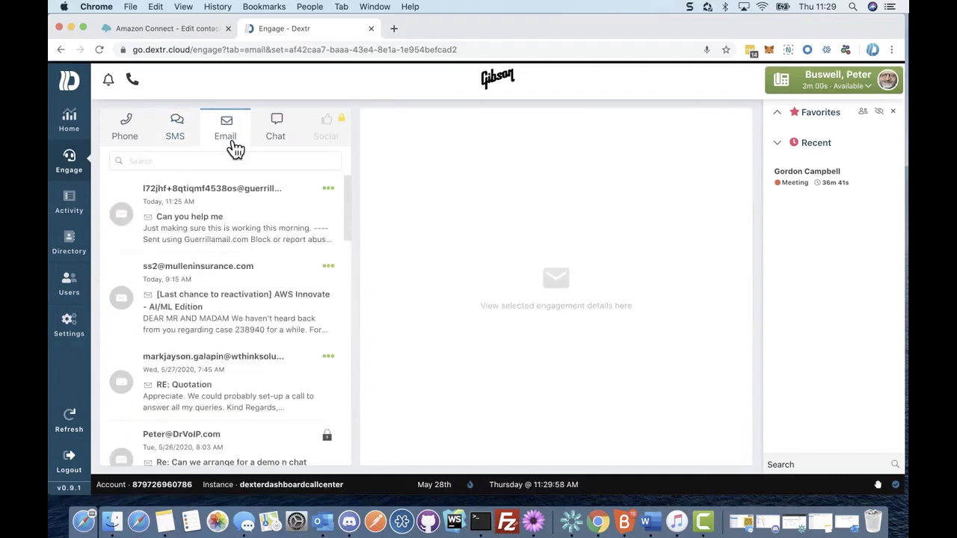
click(249, 235)
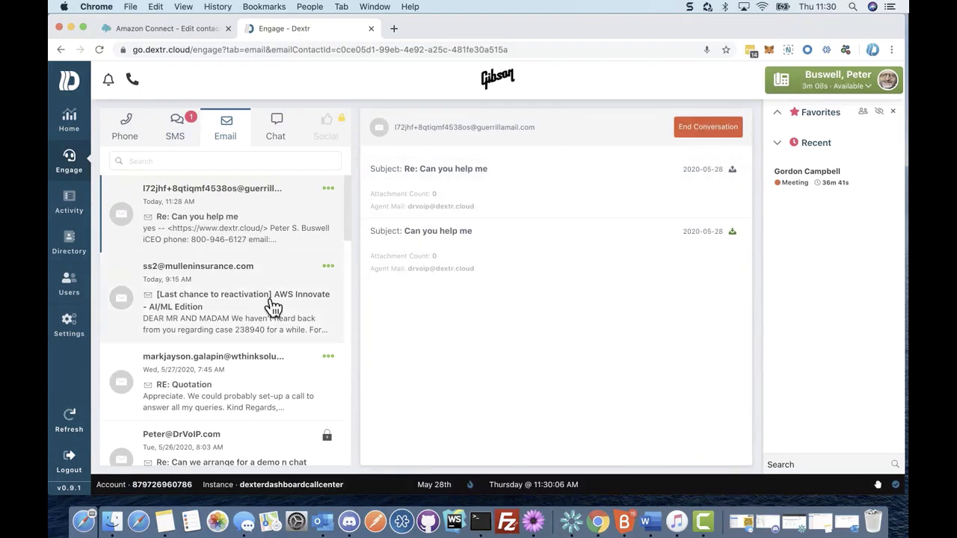
click(274, 306)
click(246, 379)
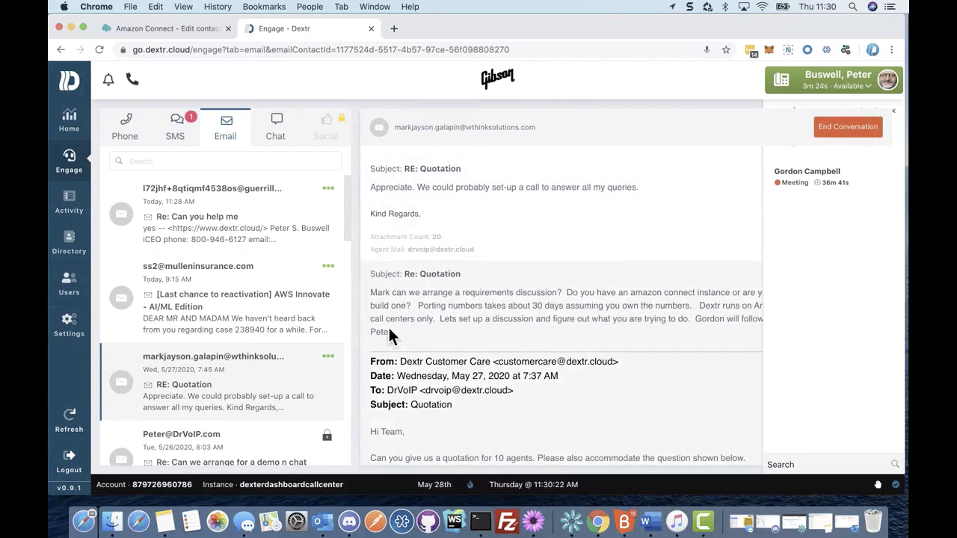
Open the chat channel, check the customerName attribute of the incoming Customer Service chat, and accept the chat.
click(276, 133)
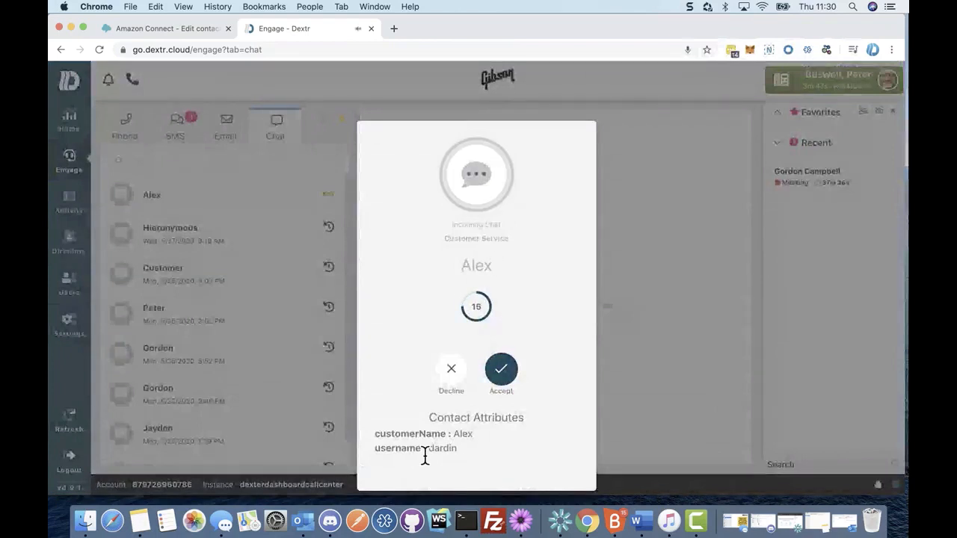
double_click(460, 434)
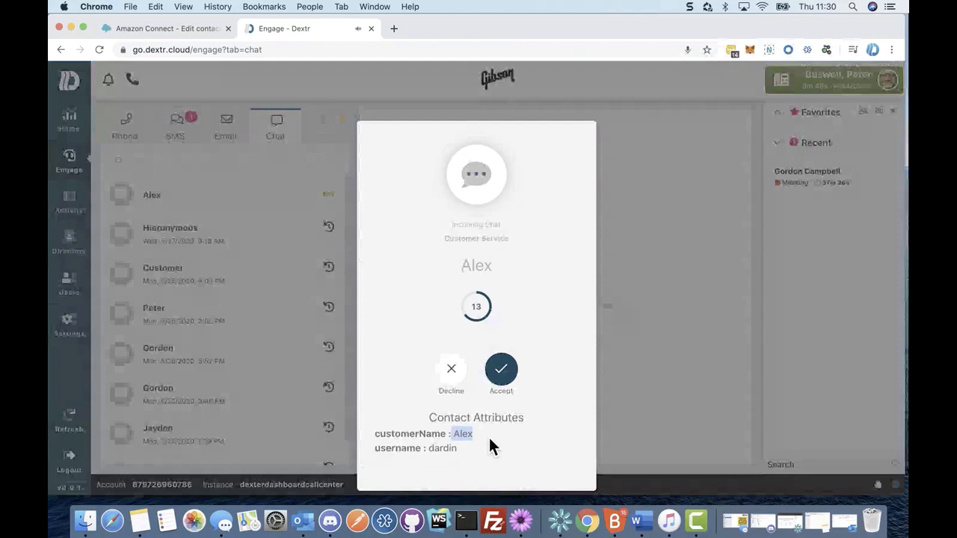
click(508, 380)
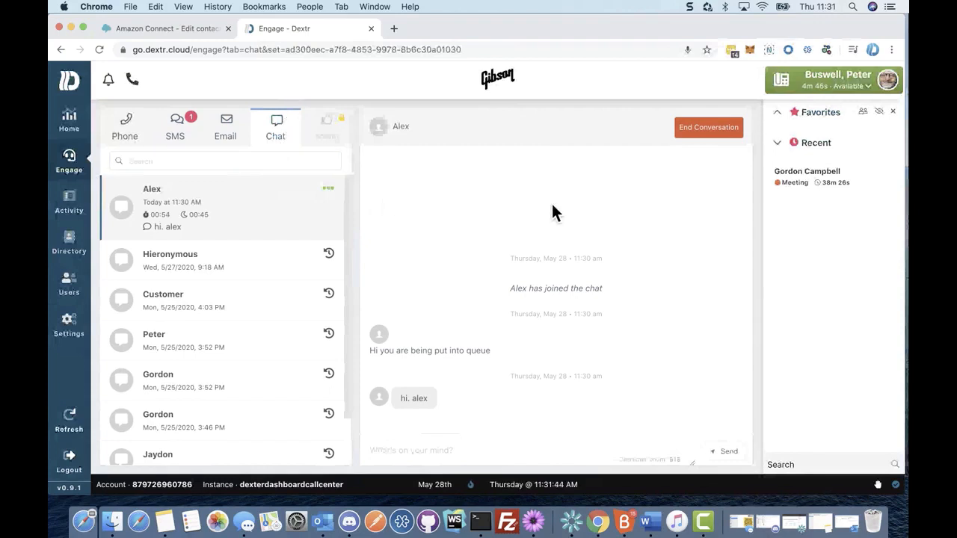
Look over the SMS, email and active chat conversations again, and check the Global View dashboard.
click(184, 140)
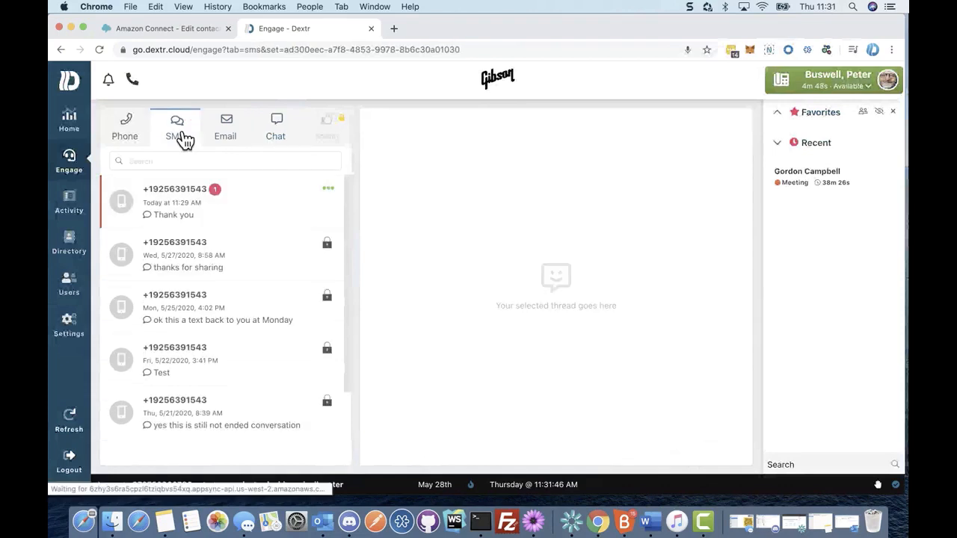
click(236, 146)
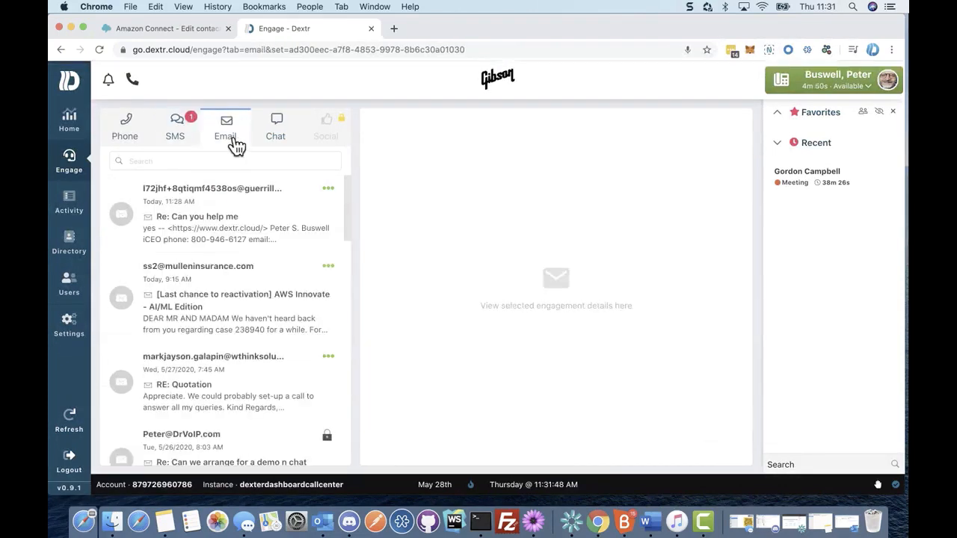
click(279, 144)
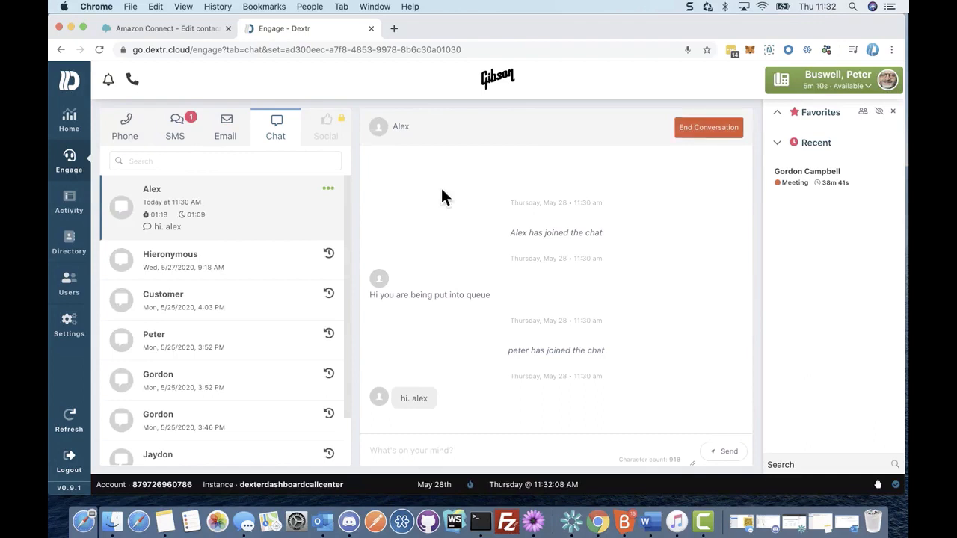
click(184, 142)
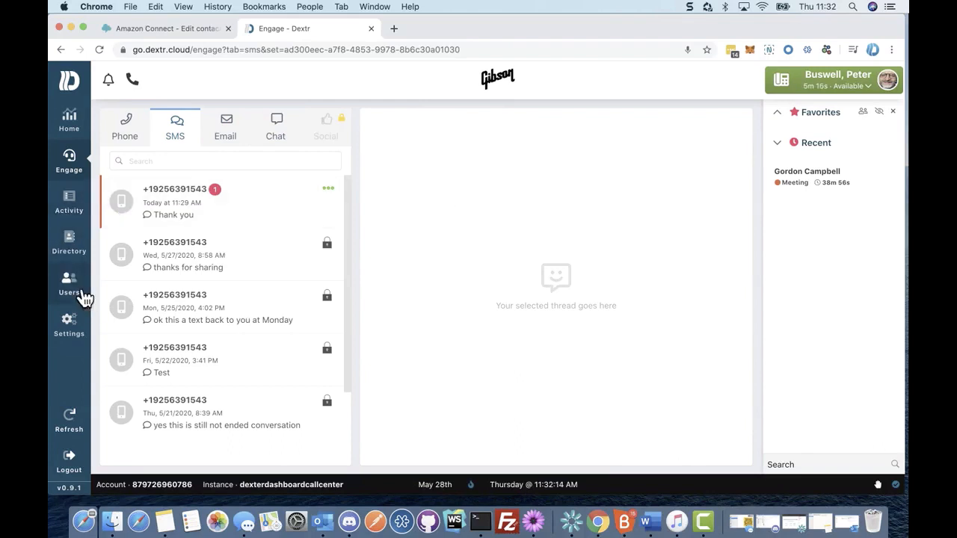
click(75, 136)
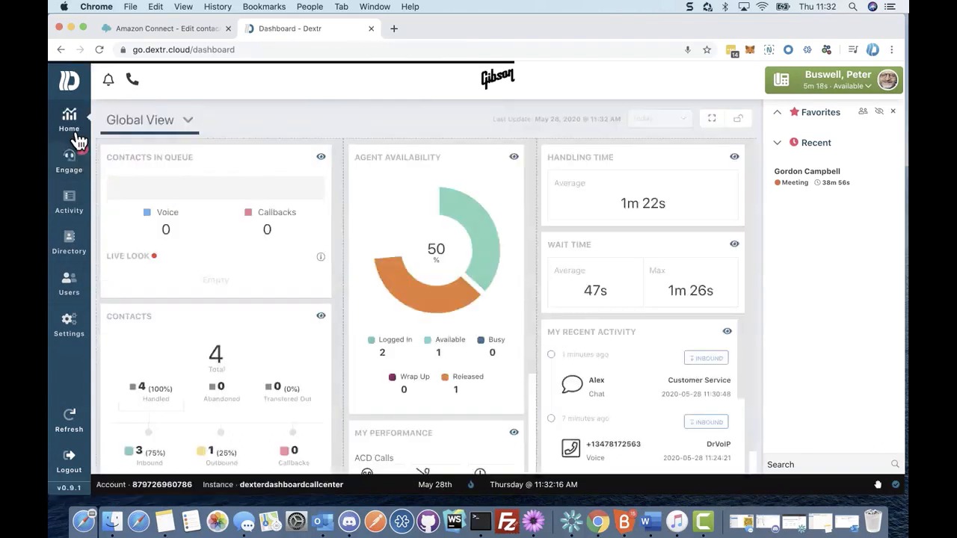
Return to Engage, open an internal chat with the available colleague under Recent, and send the message "help me with".
click(69, 159)
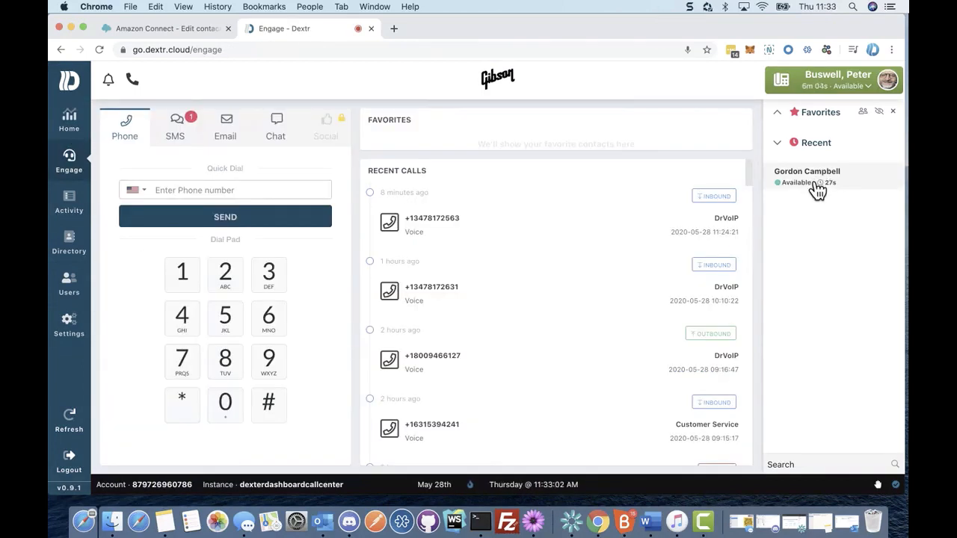
click(819, 186)
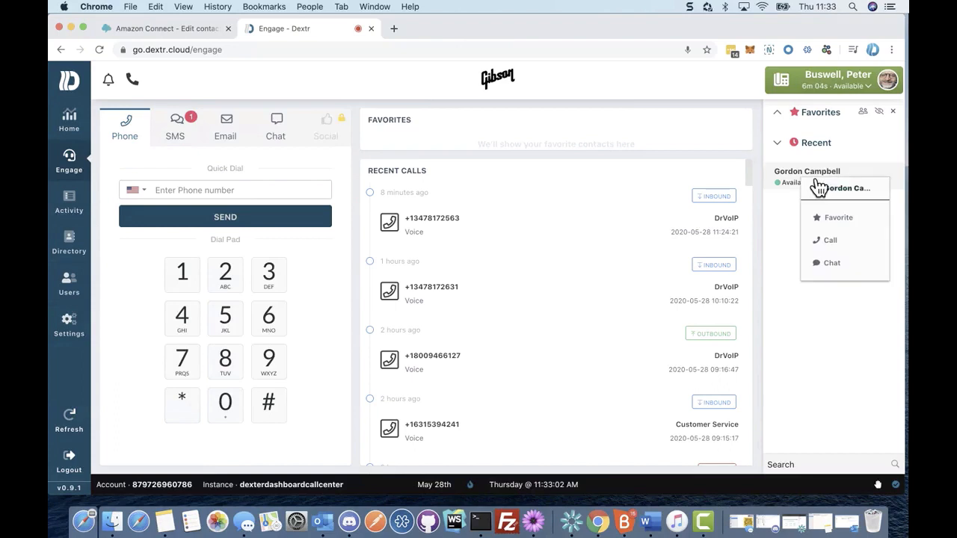
click(833, 266)
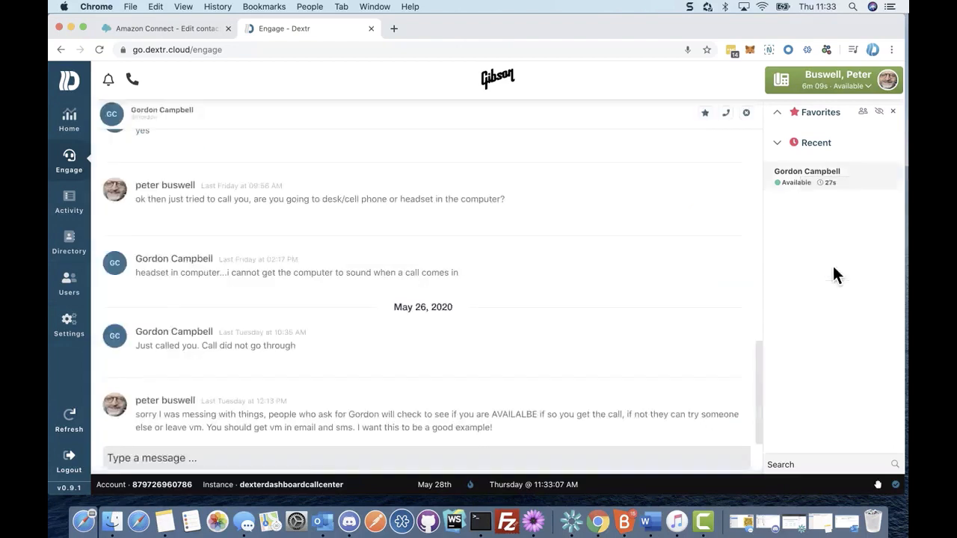
click(273, 463)
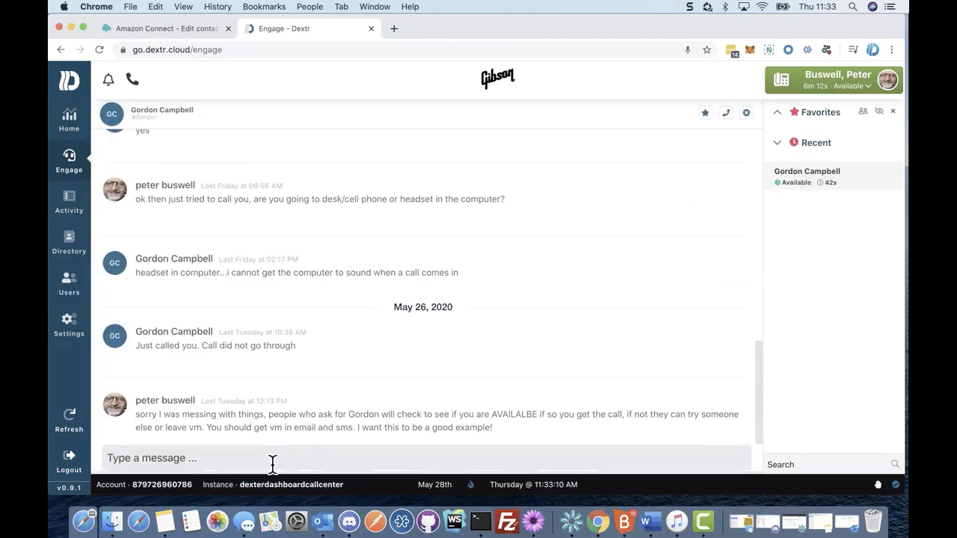
text(help)
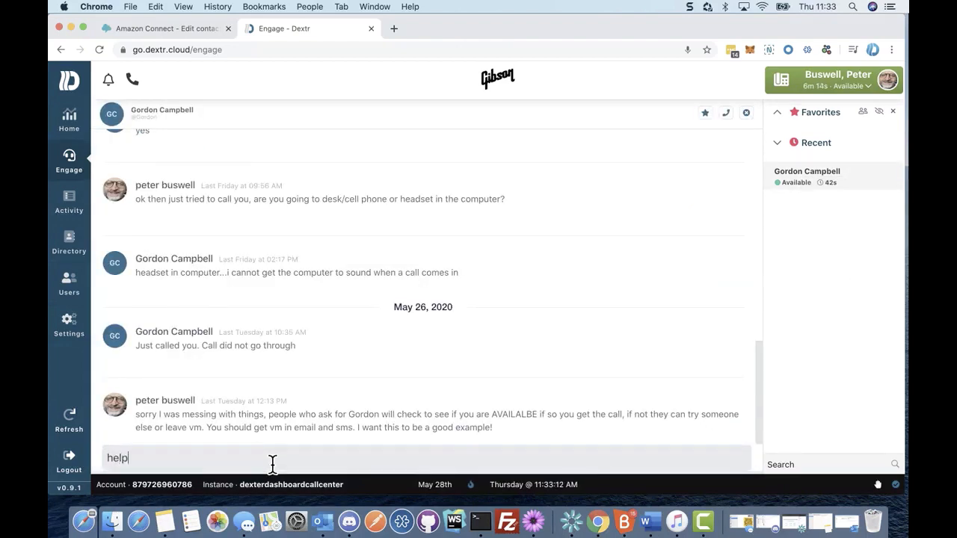
text( me with)
key(Return)
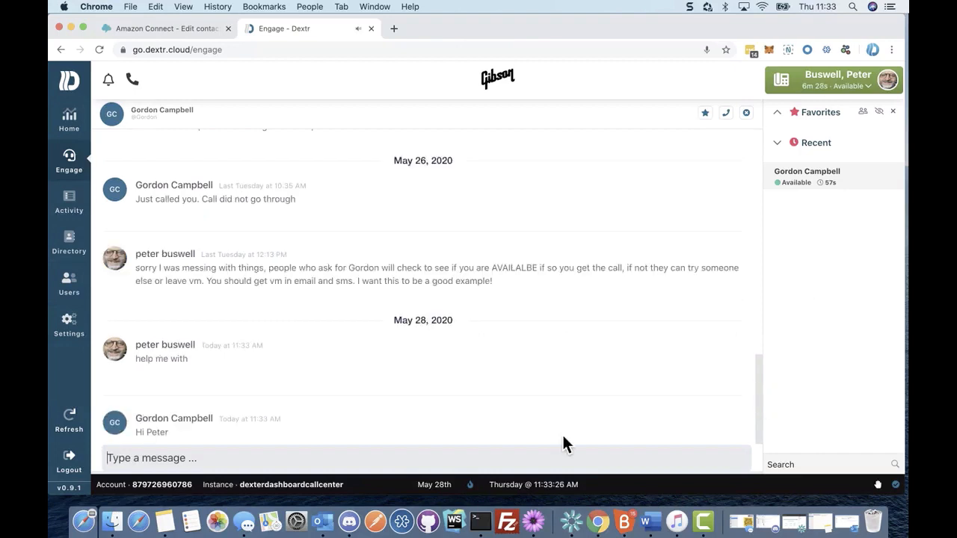
click(185, 462)
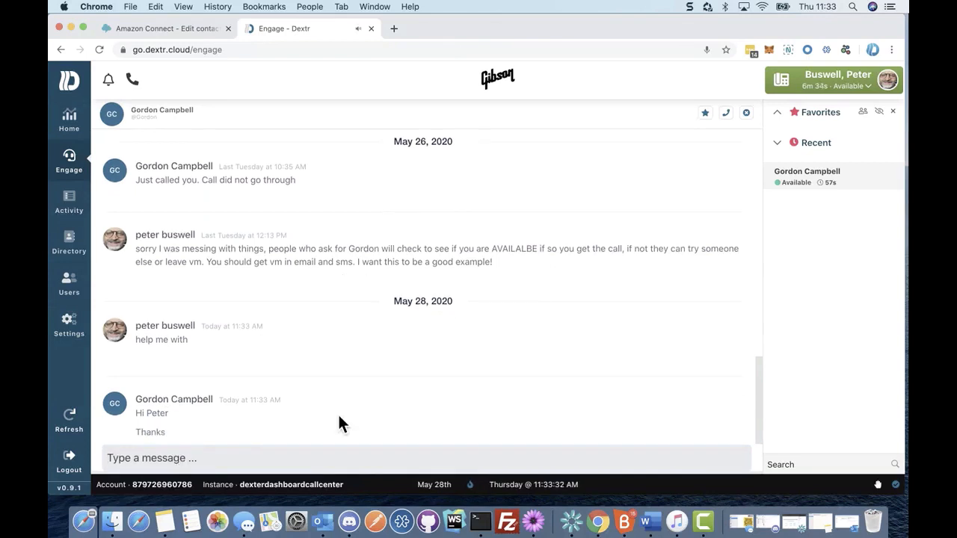
Review the Global View dashboard and open the details of the May 28, 9:15:17 AM recorded inbound call in the activity list.
click(79, 128)
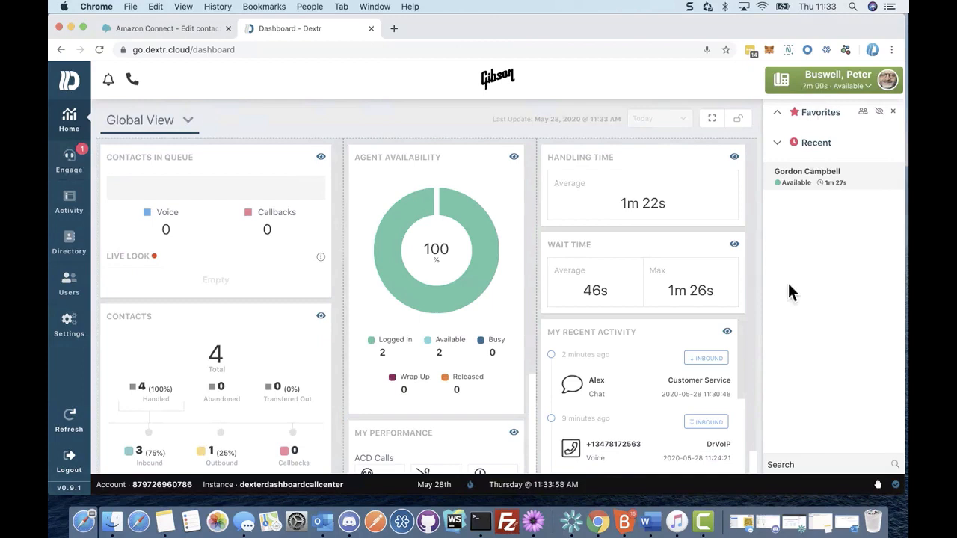
click(79, 175)
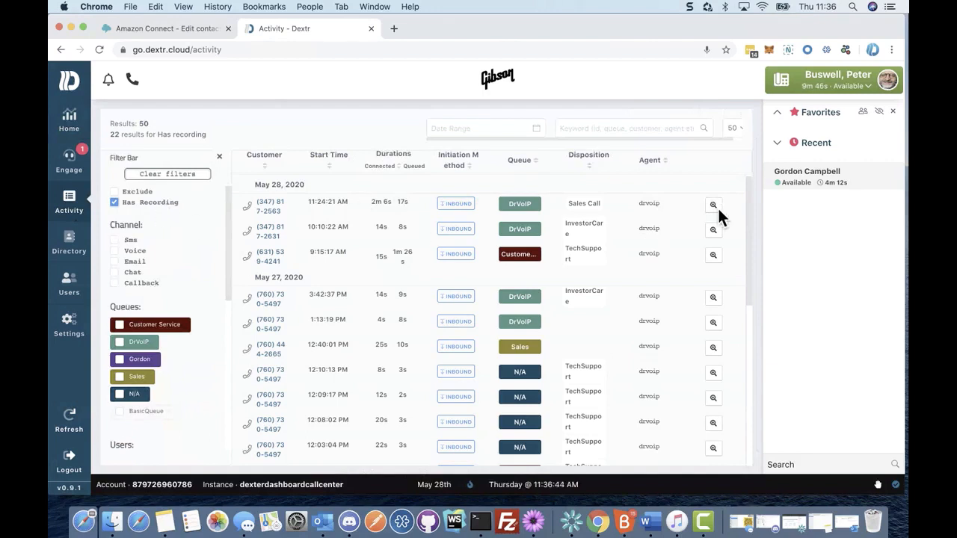
click(713, 255)
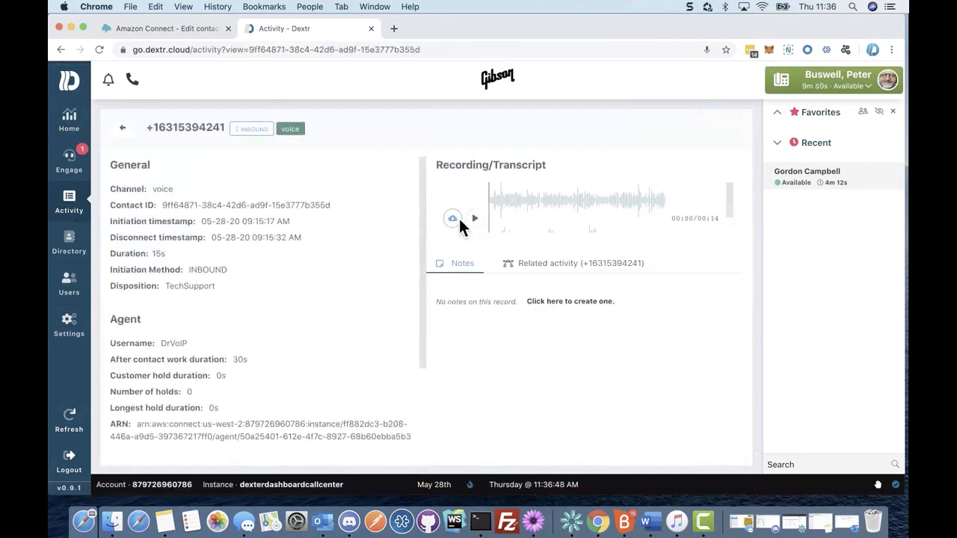